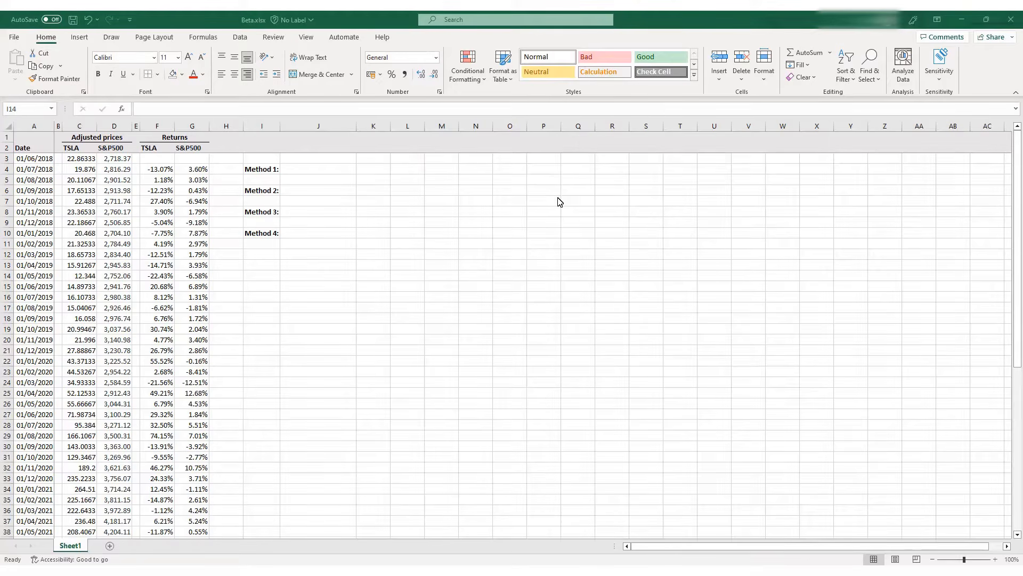
Examine the date column through its last row and the TSLA and S&P500 adjusted price columns
click(30, 124)
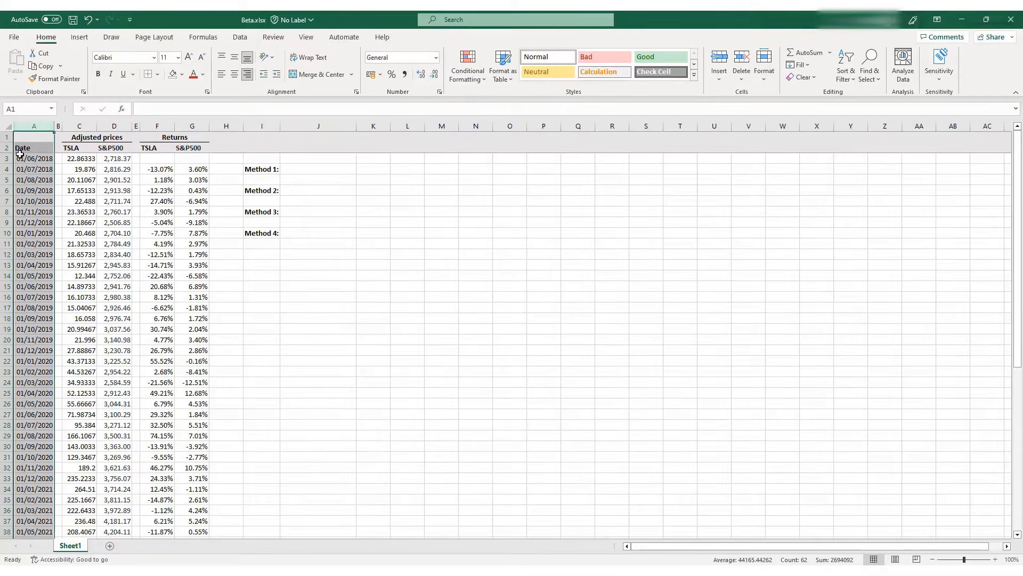
scroll(25, 158, down, 12)
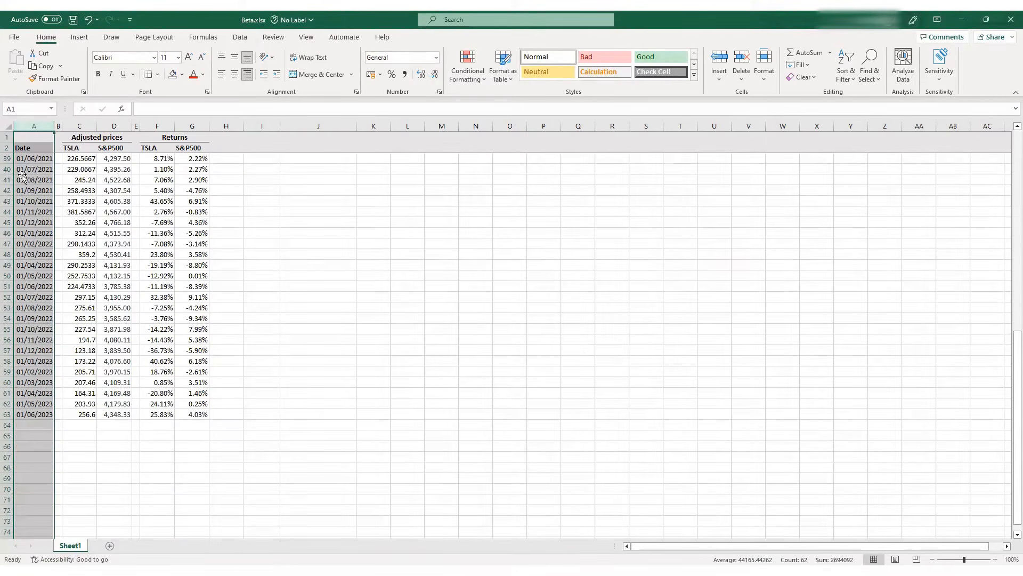
scroll(22, 175, up, 4)
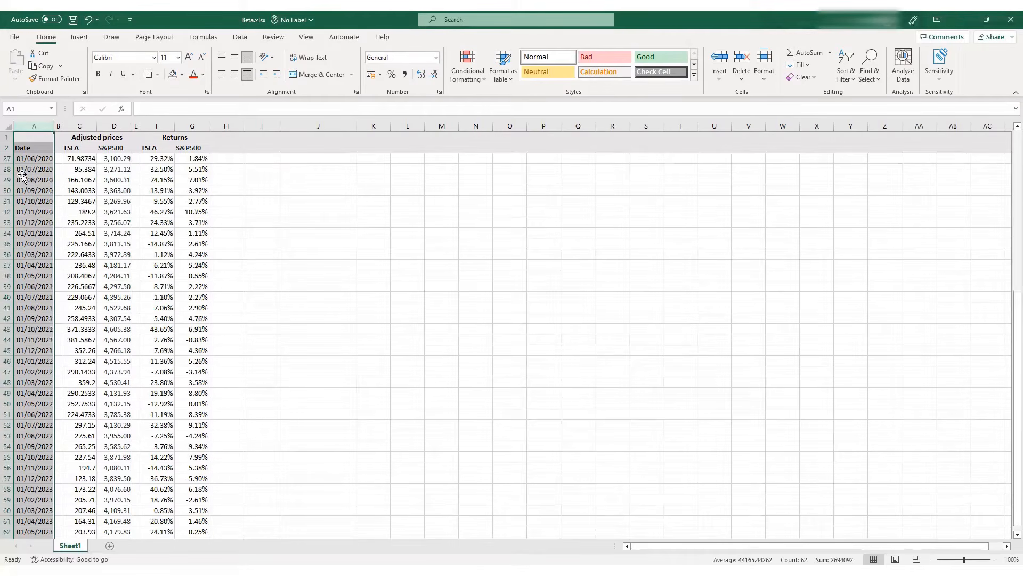
scroll(22, 176, up, 8)
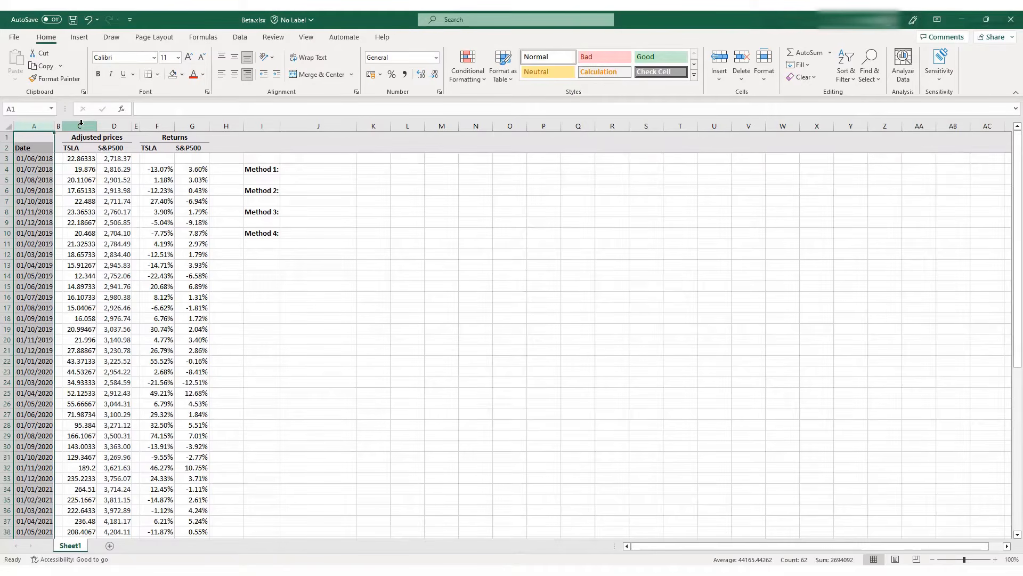
click(150, 126)
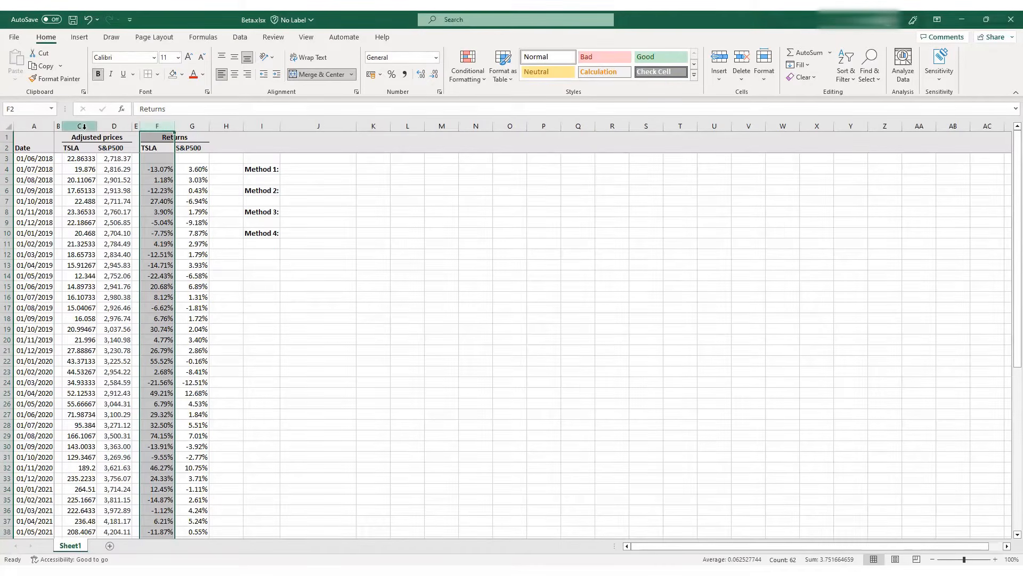
click(83, 125)
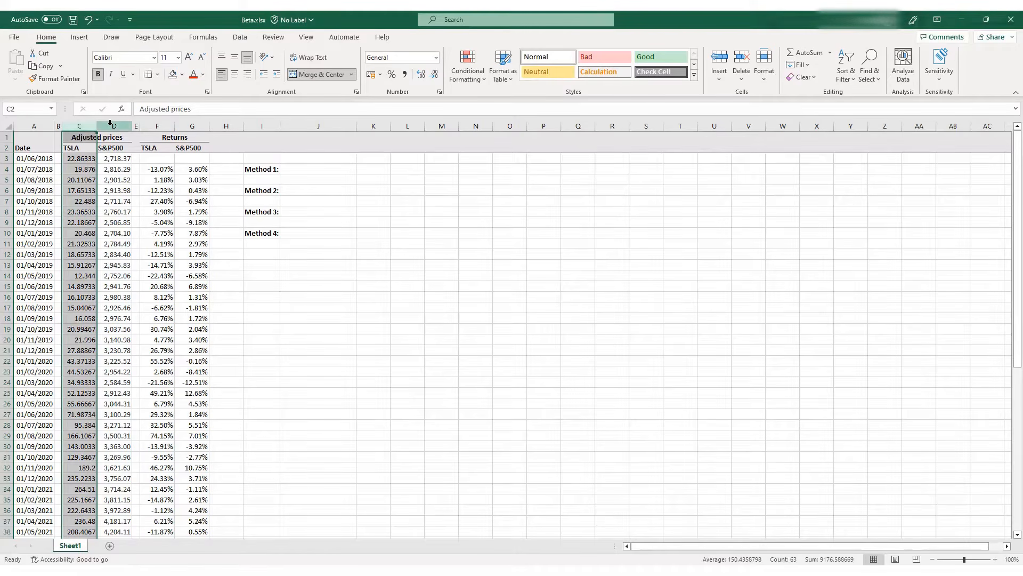
click(111, 124)
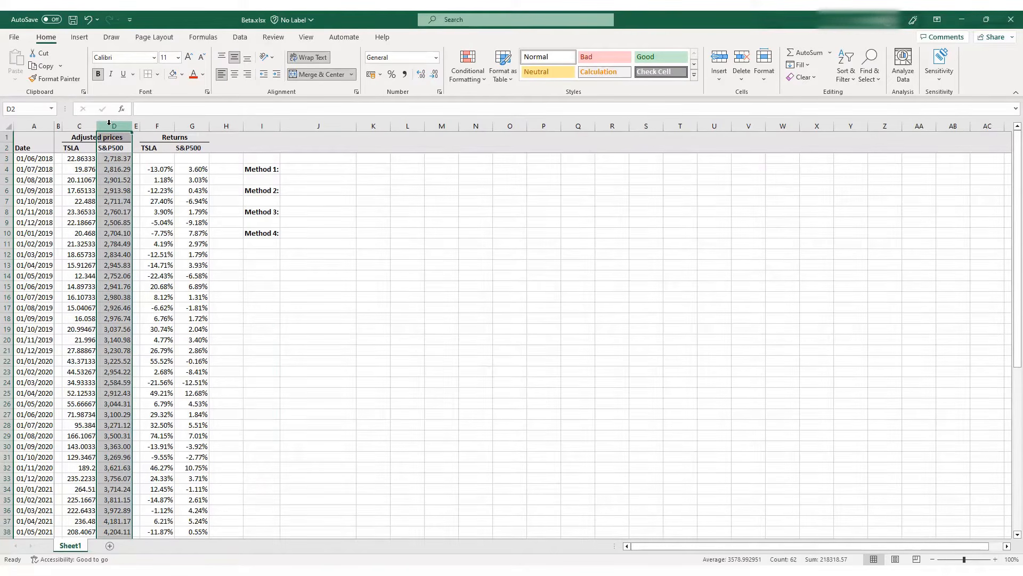
click(64, 139)
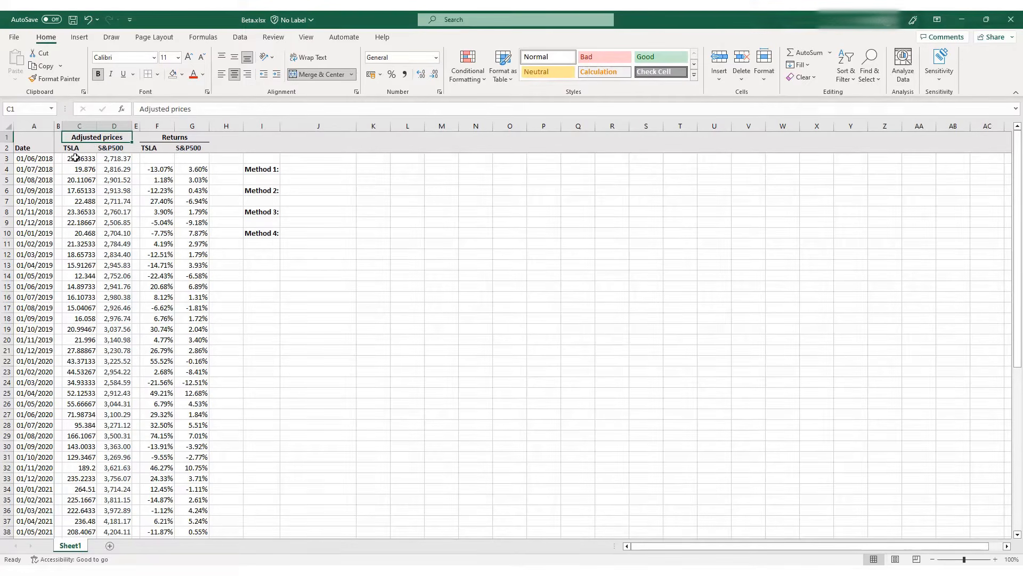
Examine the return formulas in F4 and G4 and review both return columns down to the last date
click(167, 169)
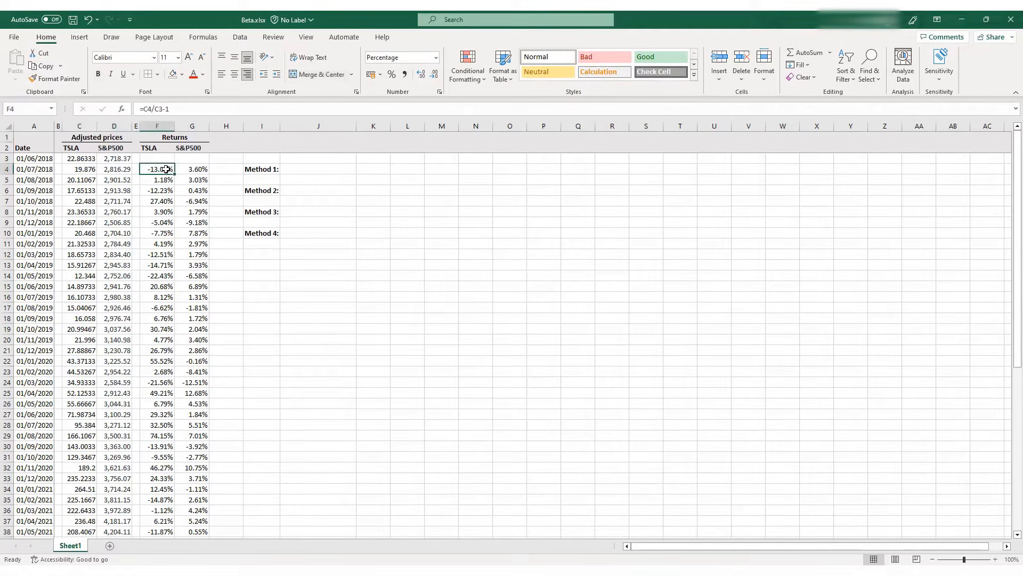
click(197, 109)
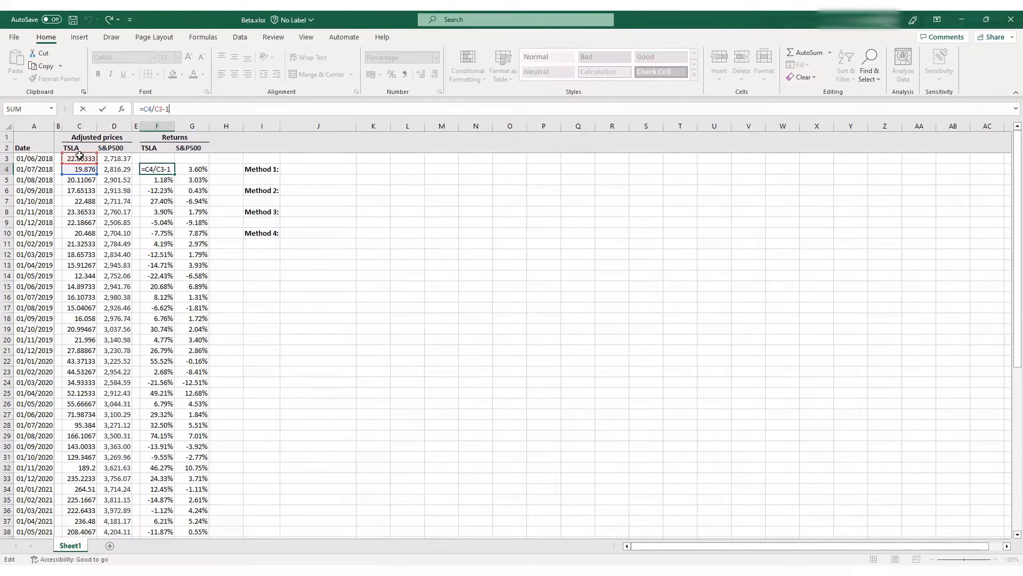
click(161, 172)
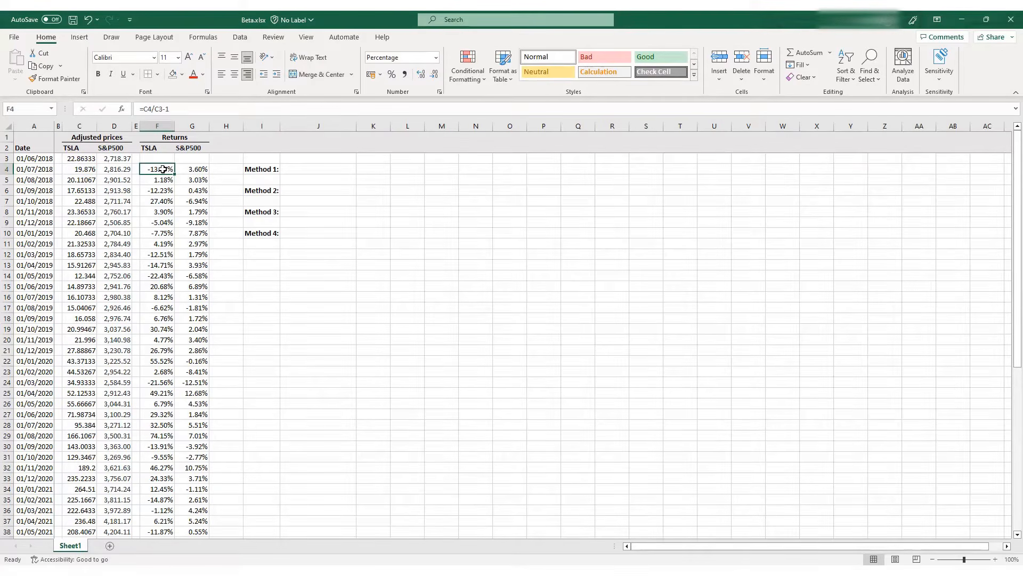
click(192, 169)
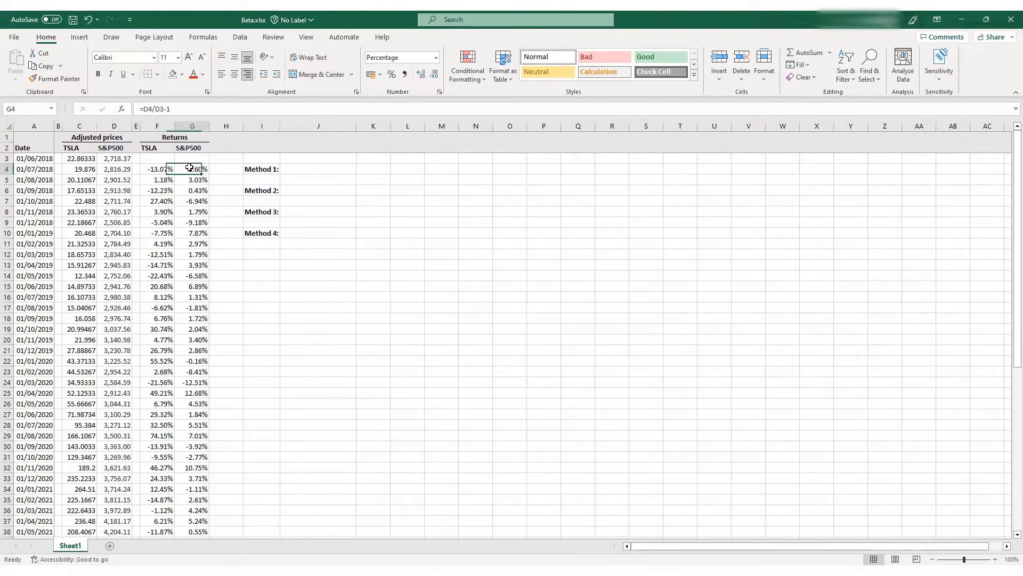
click(191, 112)
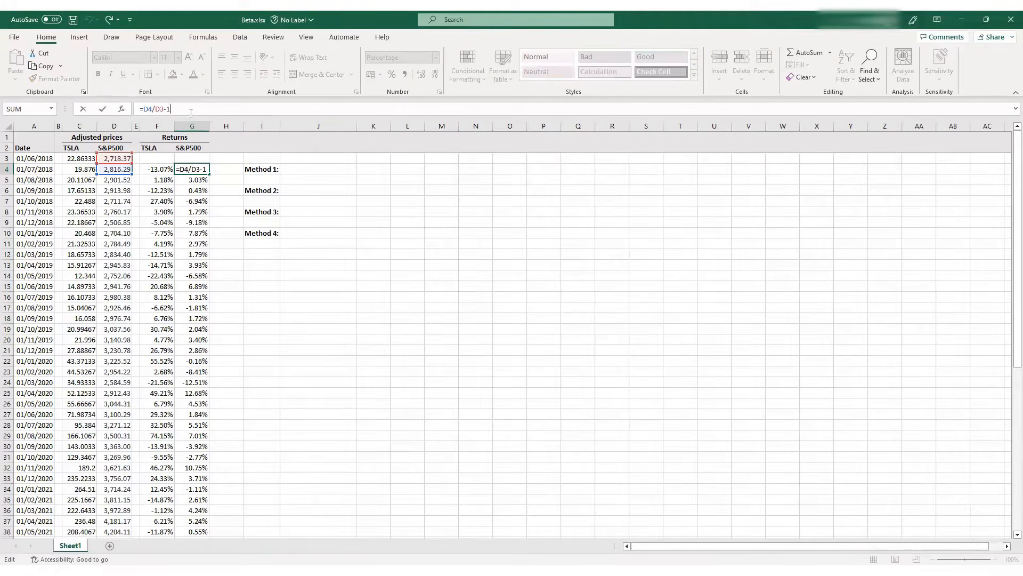
key(ctrl+Return)
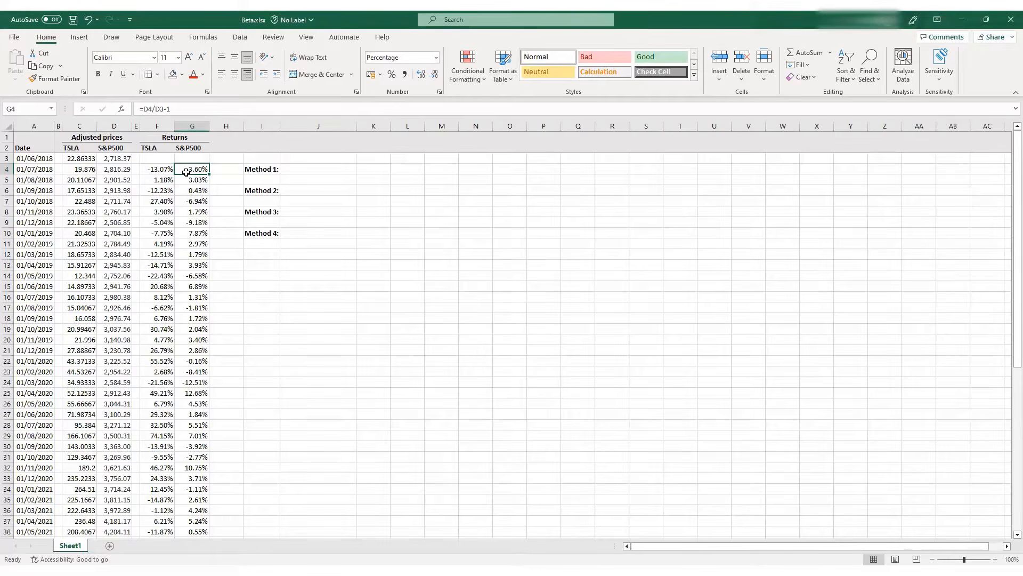
scroll(174, 208, down, 1)
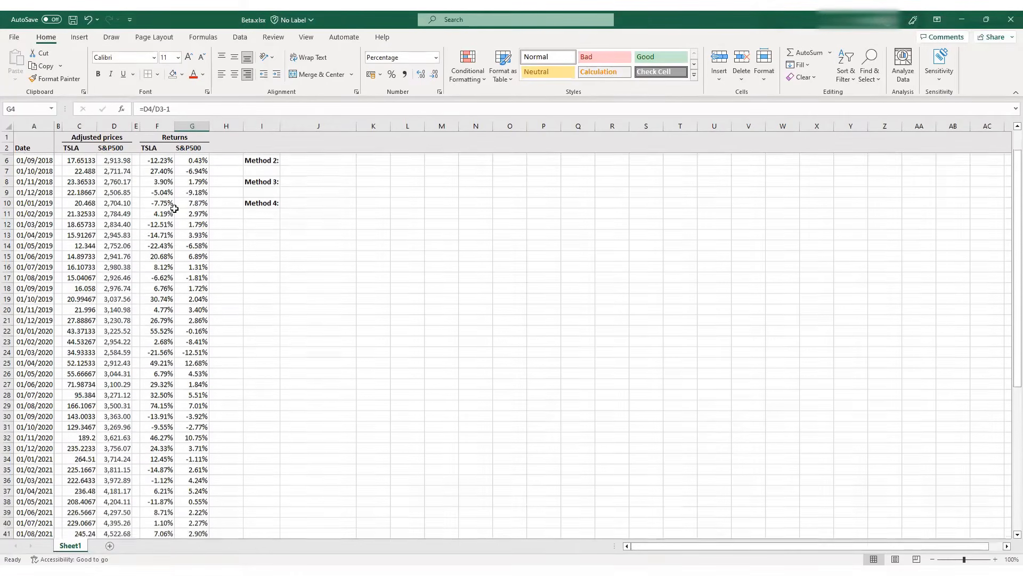
scroll(174, 209, down, 12)
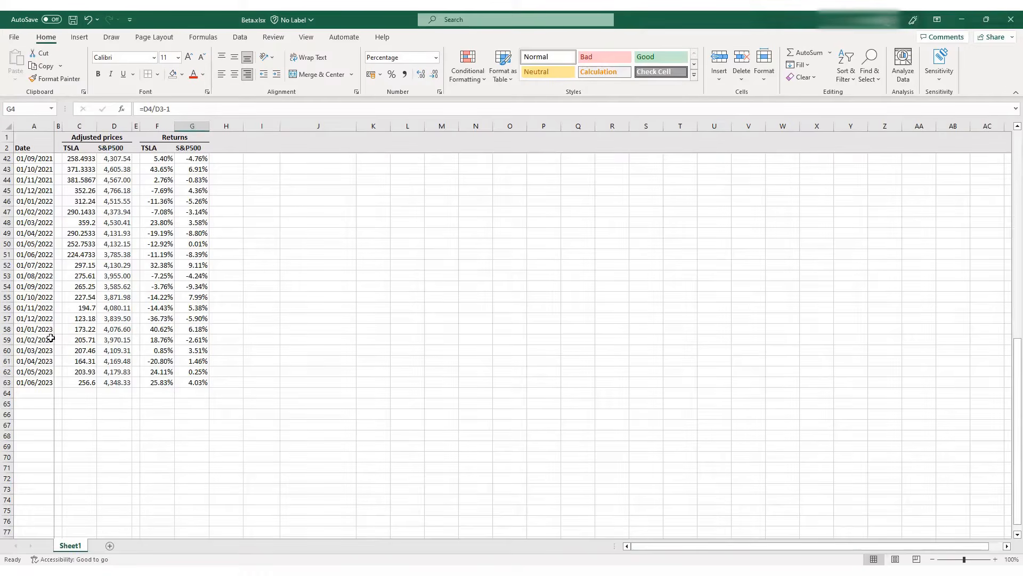
scroll(51, 338, up, 3)
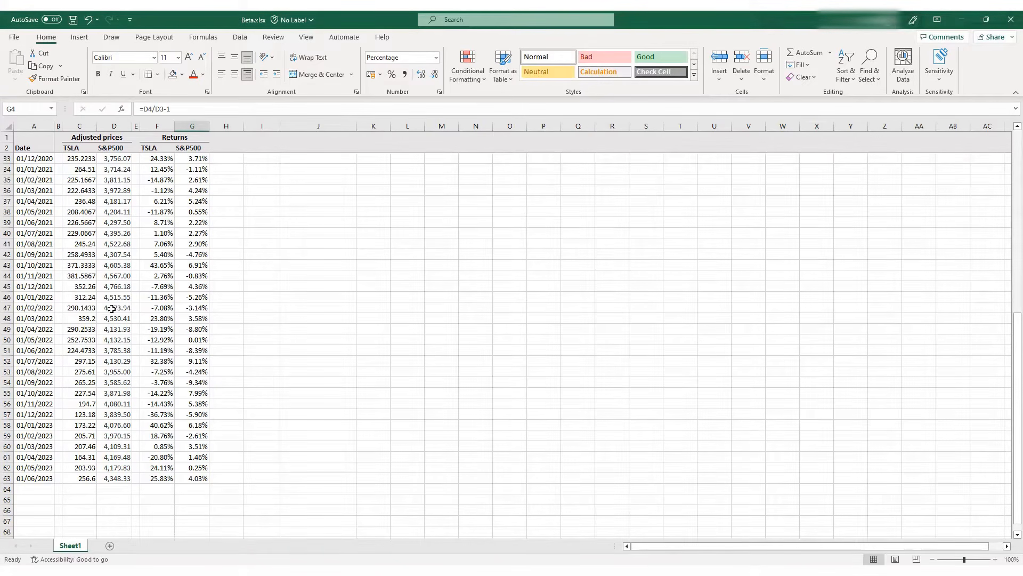
scroll(112, 309, up, 9)
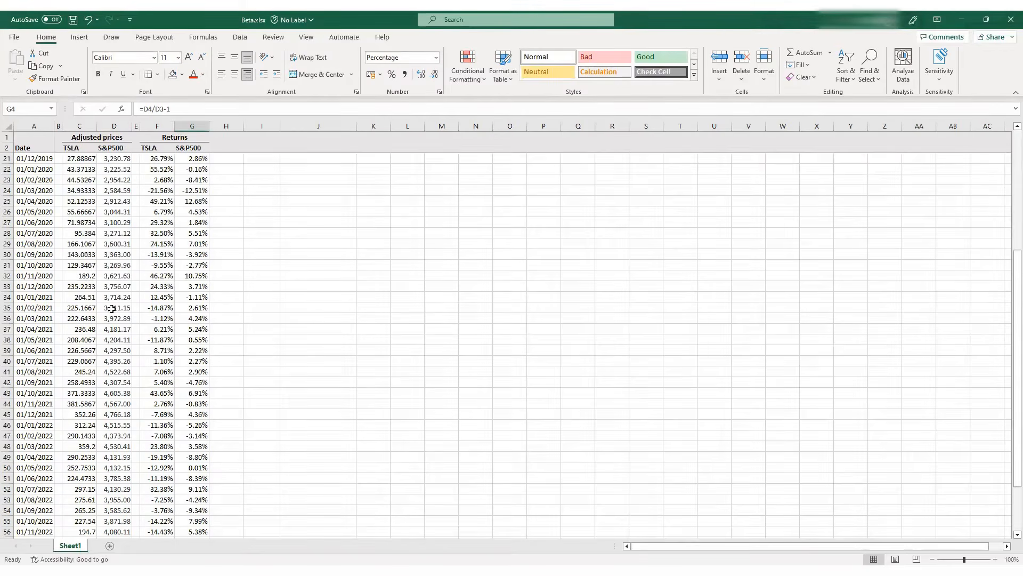
scroll(112, 309, up, 1)
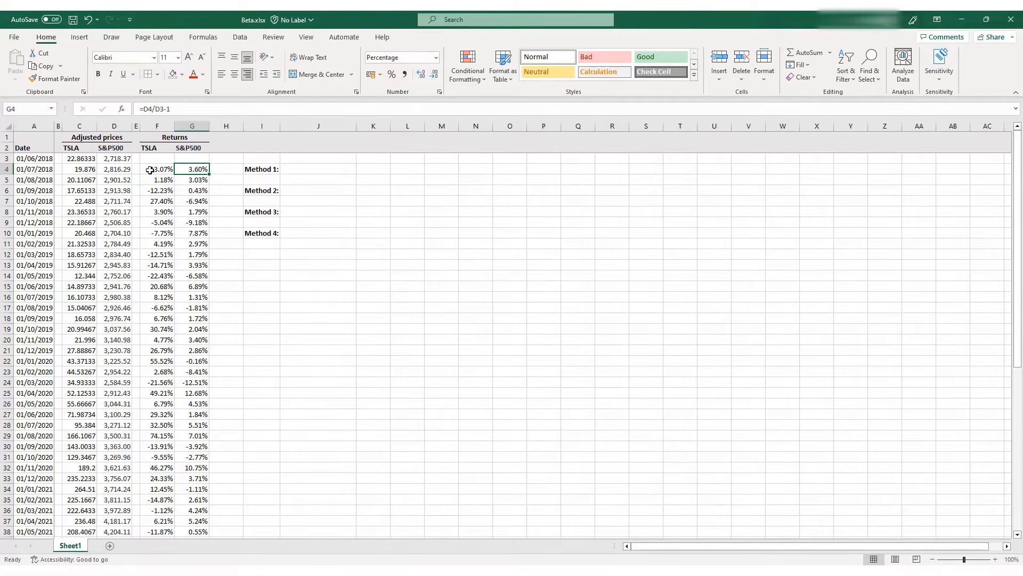
Calculate the Method 1 beta in J4 with =SLOPE(F4:F63,G4:G63), using TSLA returns as known ys and S&P500 returns as known xs
click(302, 169)
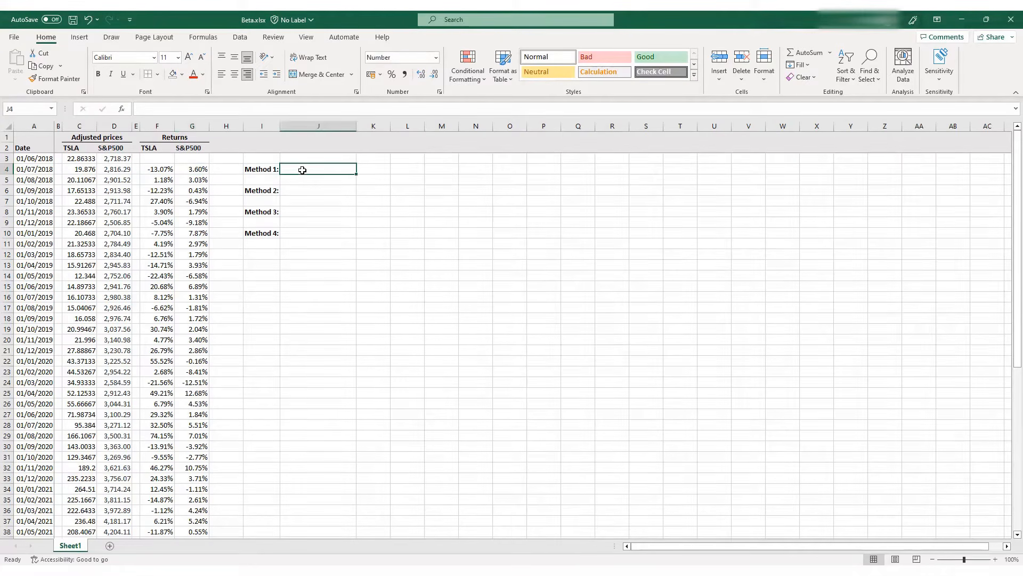
text(=)
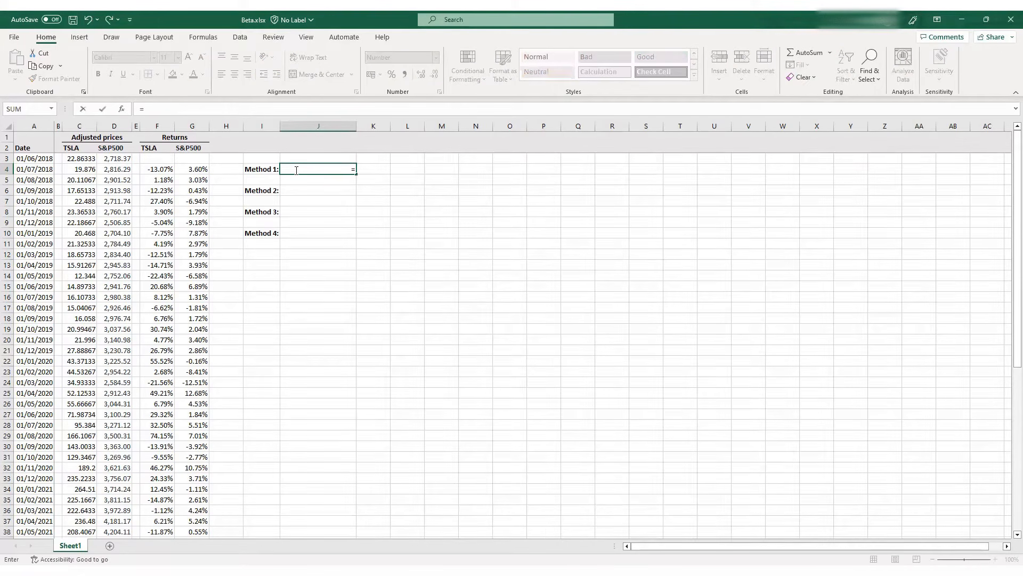
text(slope()
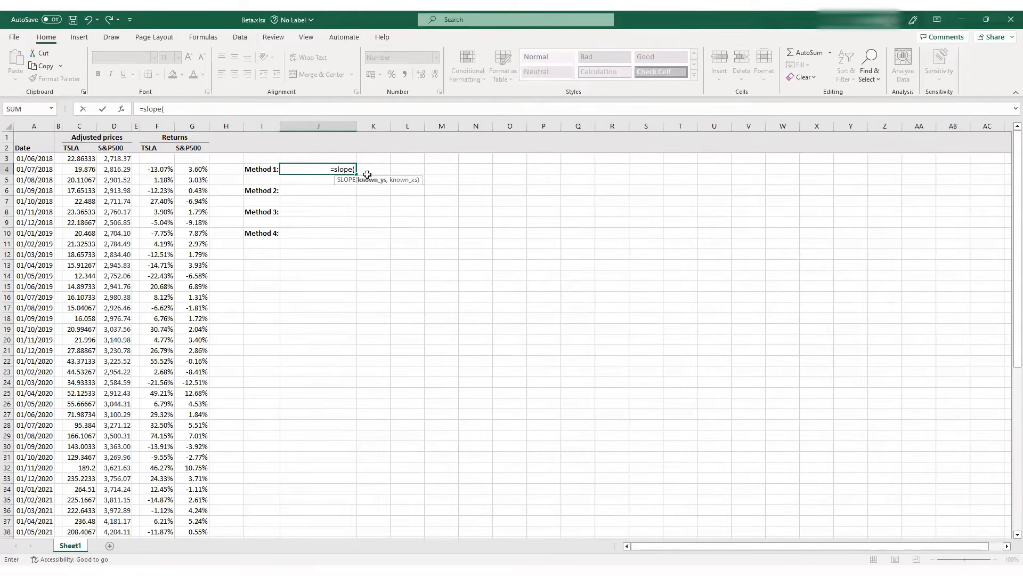
click(166, 170)
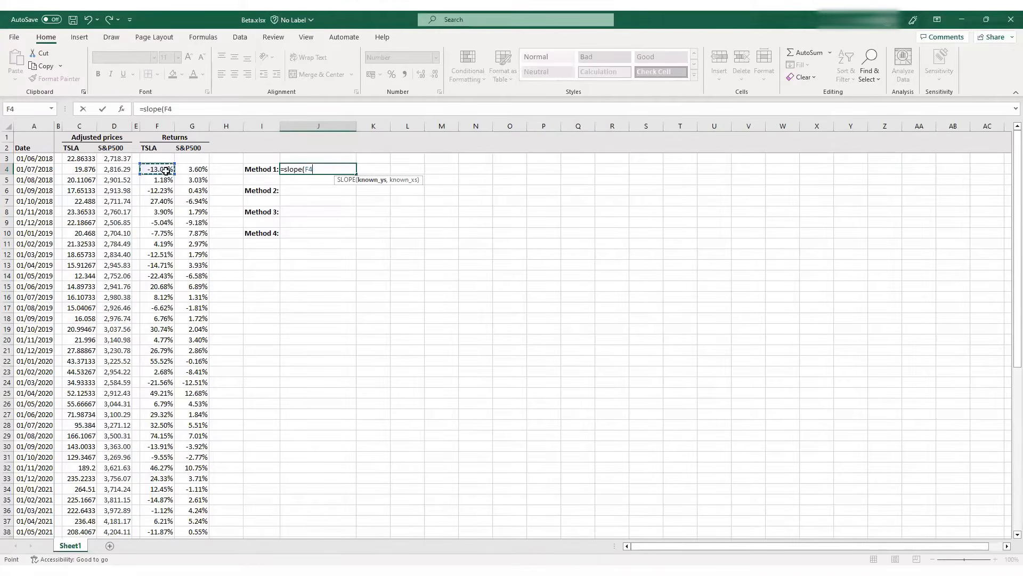
drag(166, 170, 170, 532)
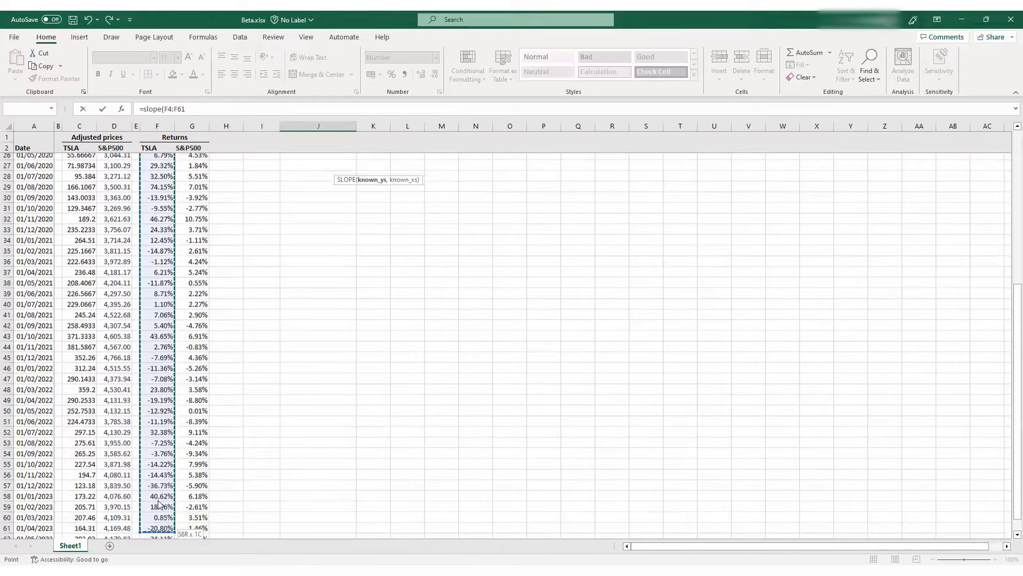
key(ctrl+shift+Down)
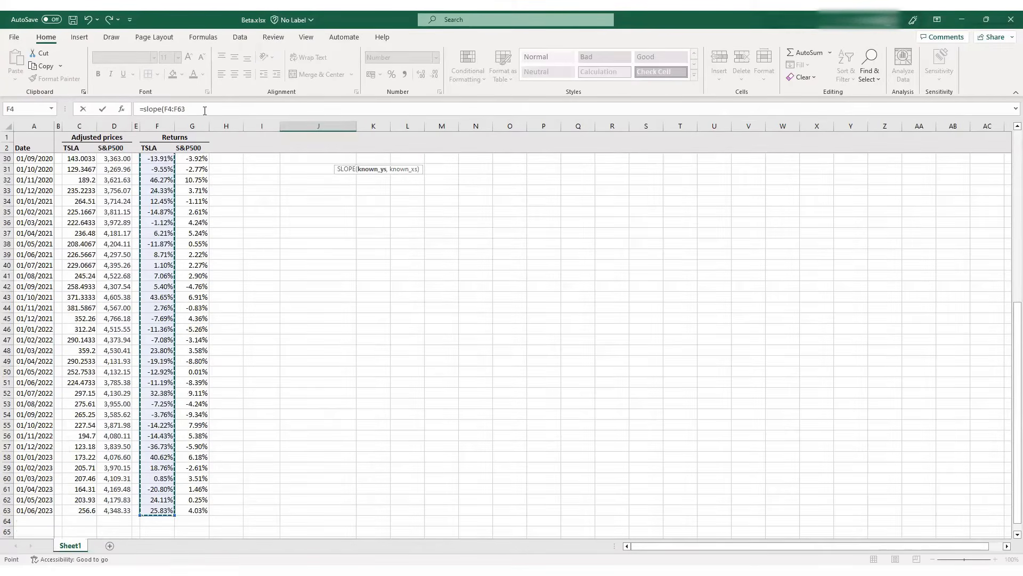
click(205, 110)
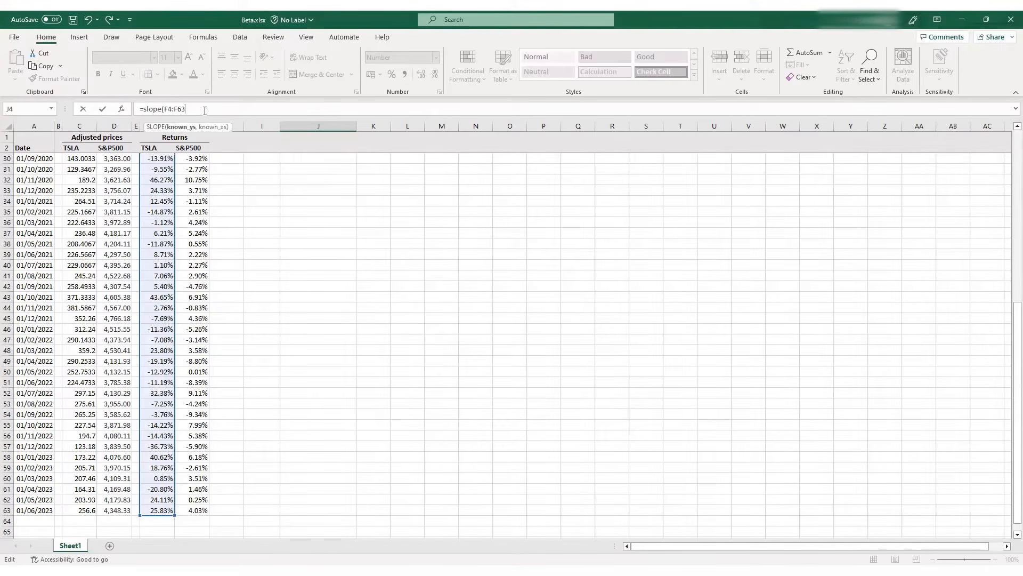
text(,)
click(195, 511)
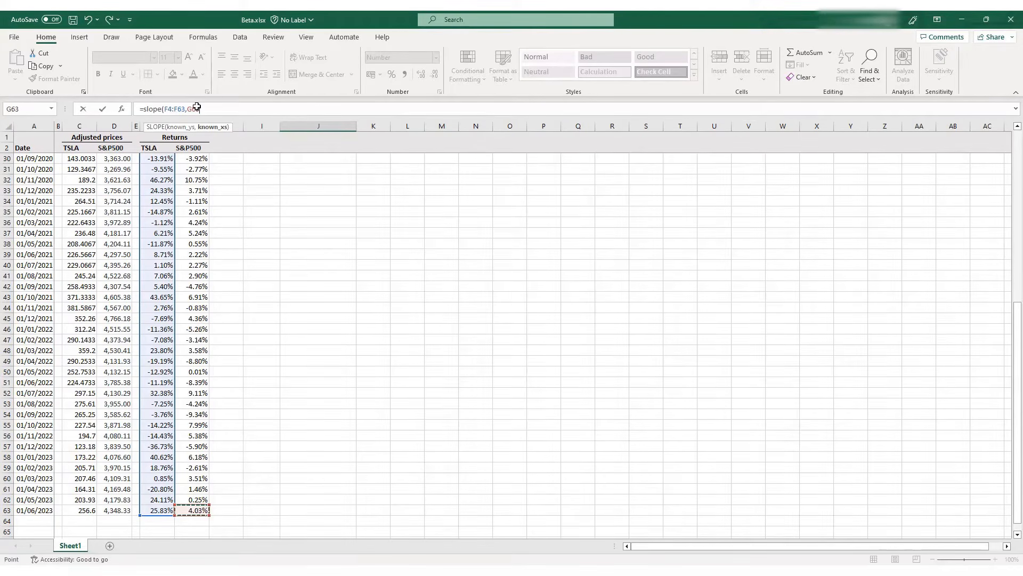
key(ctrl+shift+Up)
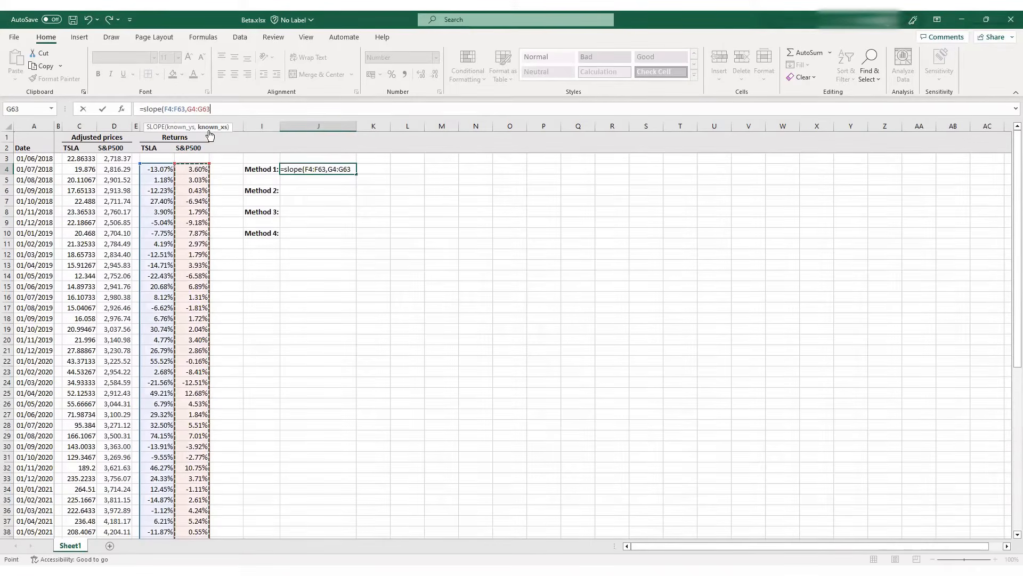
text())
key(Return)
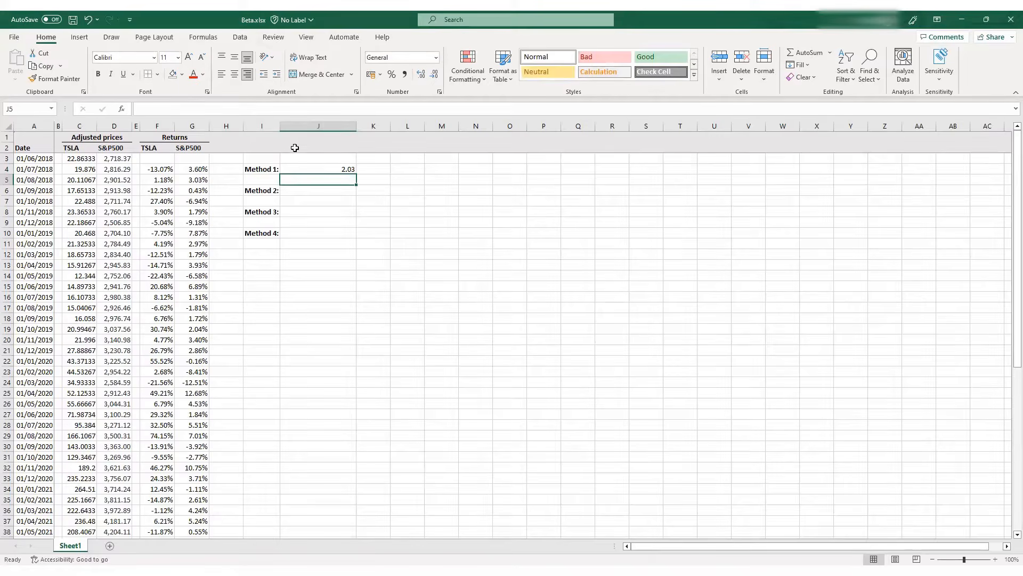
Highlight the Method 1 result in J4 with a light gold fill
click(304, 169)
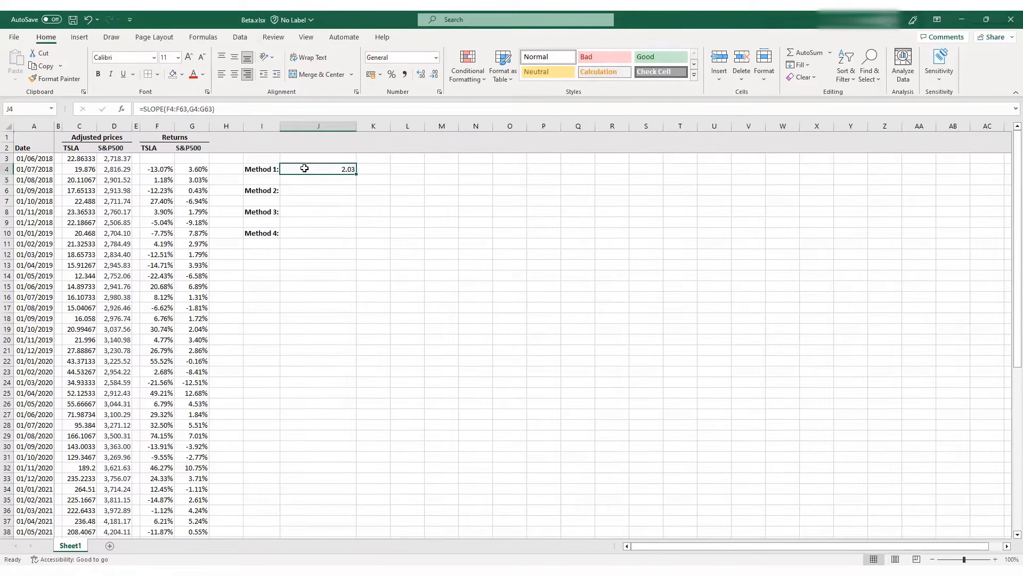
click(182, 74)
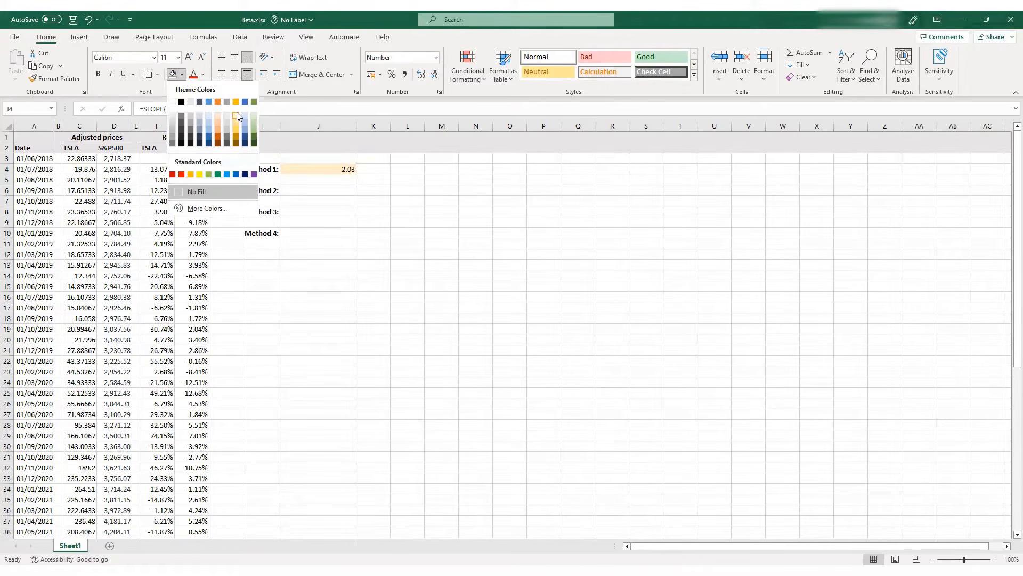
click(304, 169)
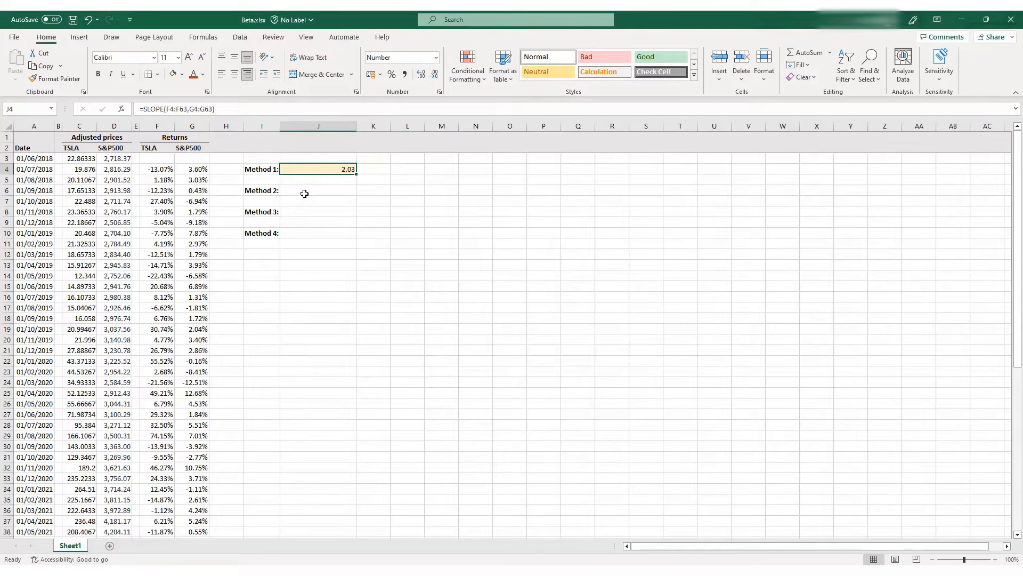
click(314, 189)
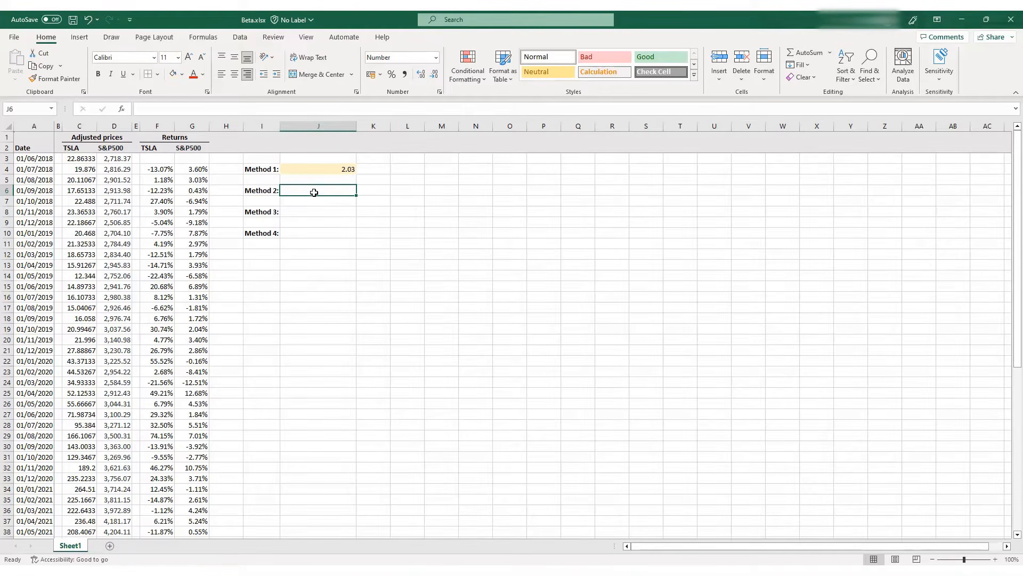
click(157, 147)
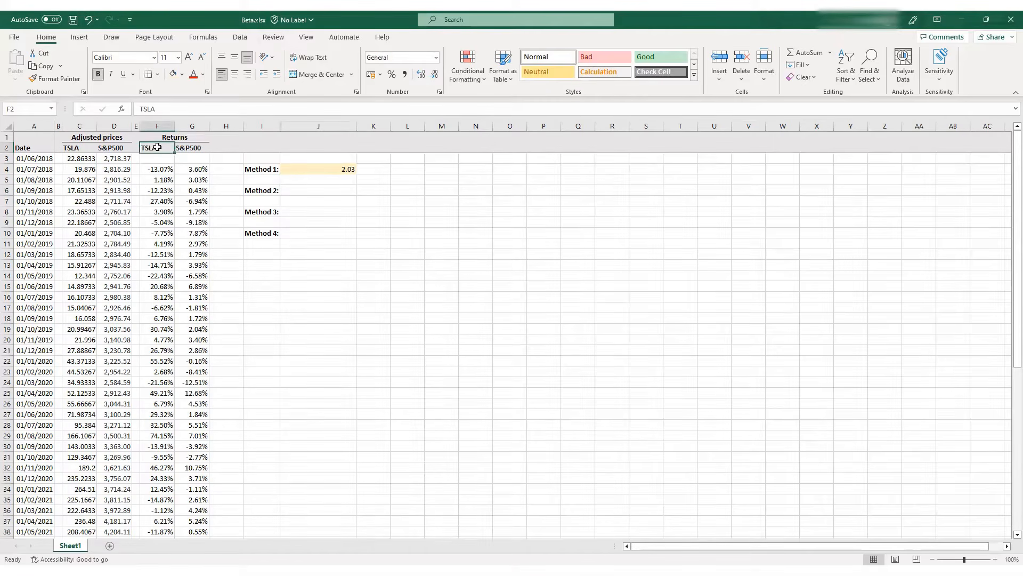
click(190, 148)
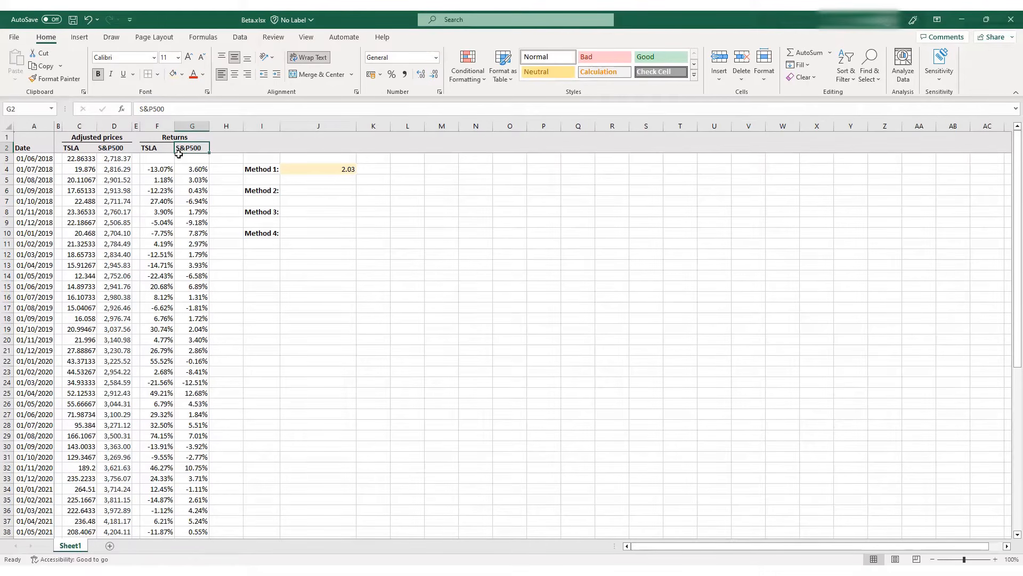
Enter =COVARIANCE.S(F4:F63,G4:G63) in J6 as the Method 2 covariance of TSLA and S&P500 returns
click(149, 150)
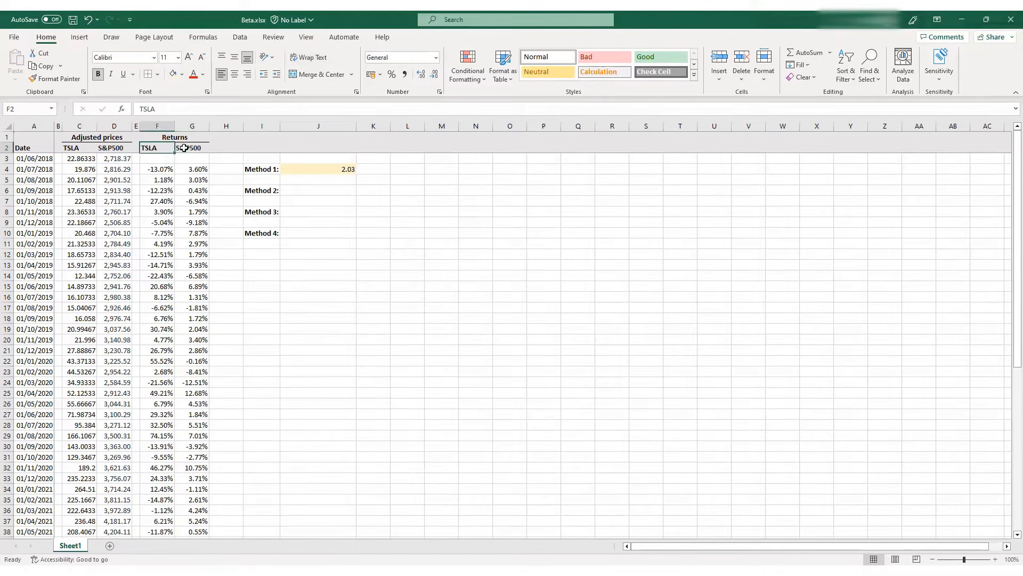
click(184, 148)
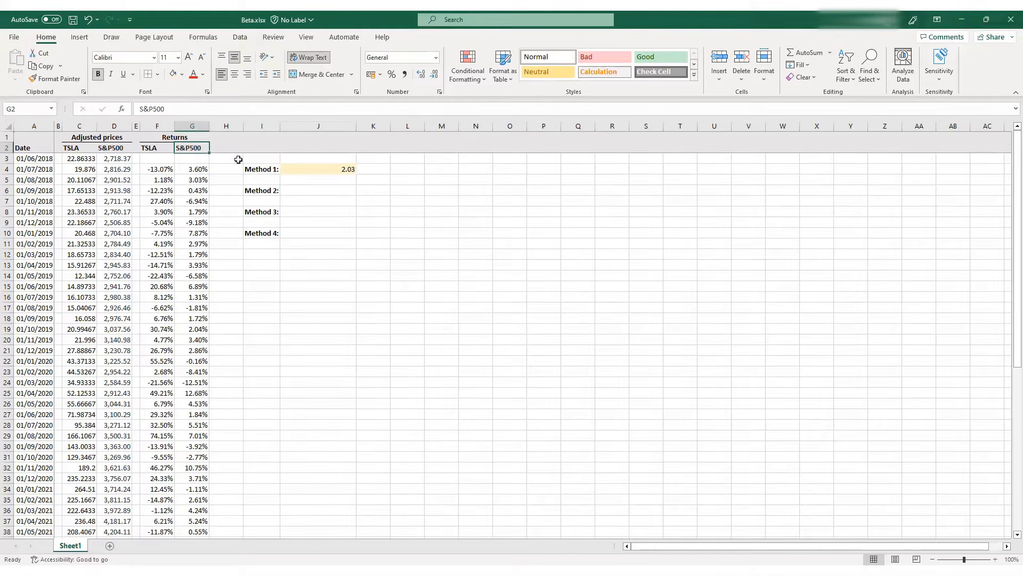
click(298, 190)
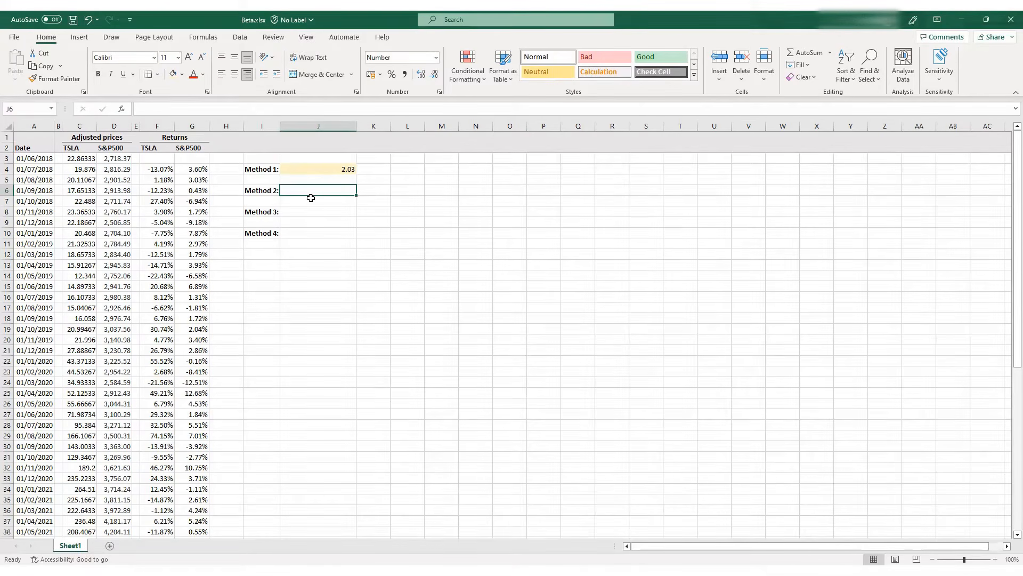
text(=)
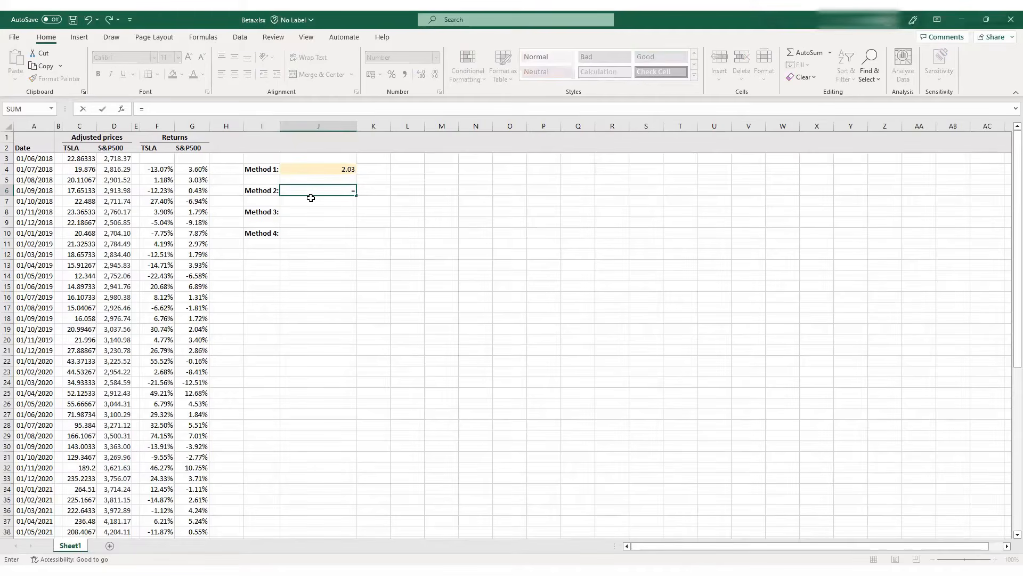
text(cov)
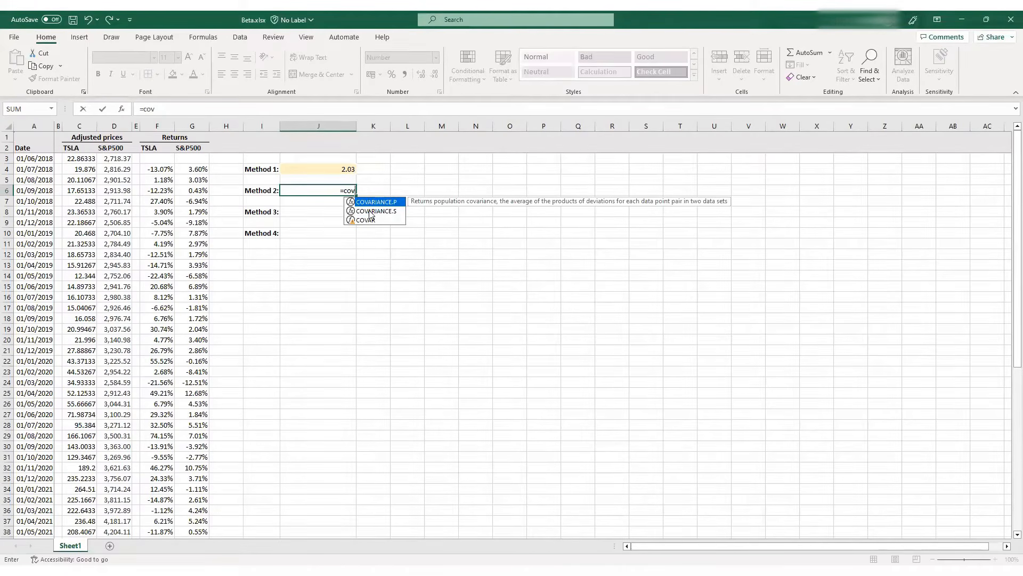
click(371, 212)
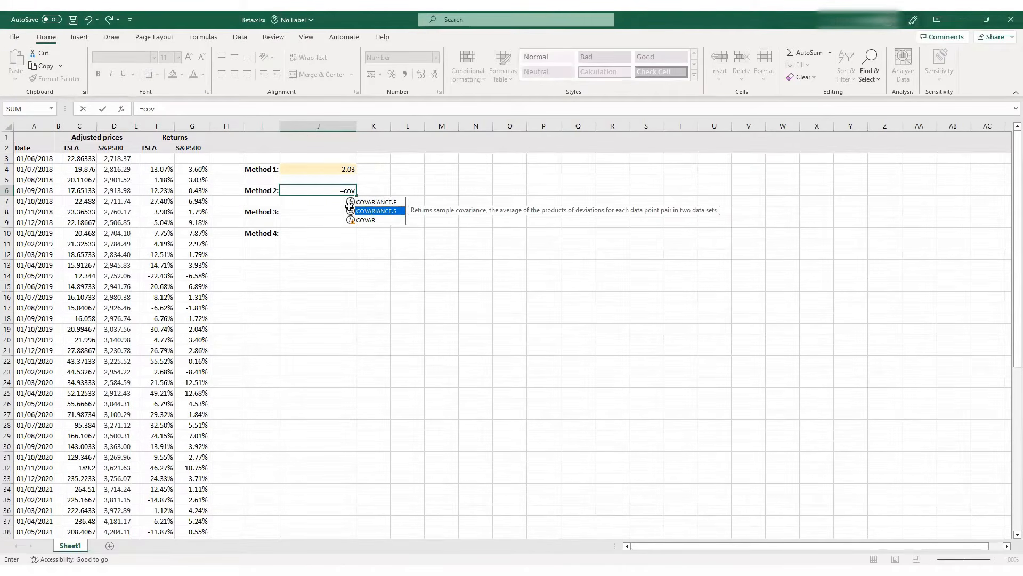
key(Tab)
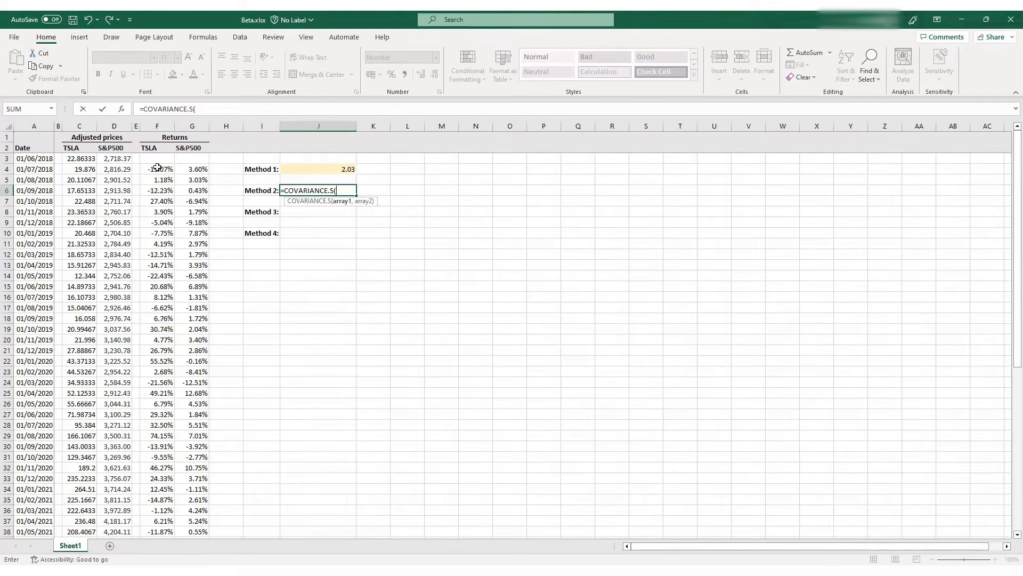
click(158, 167)
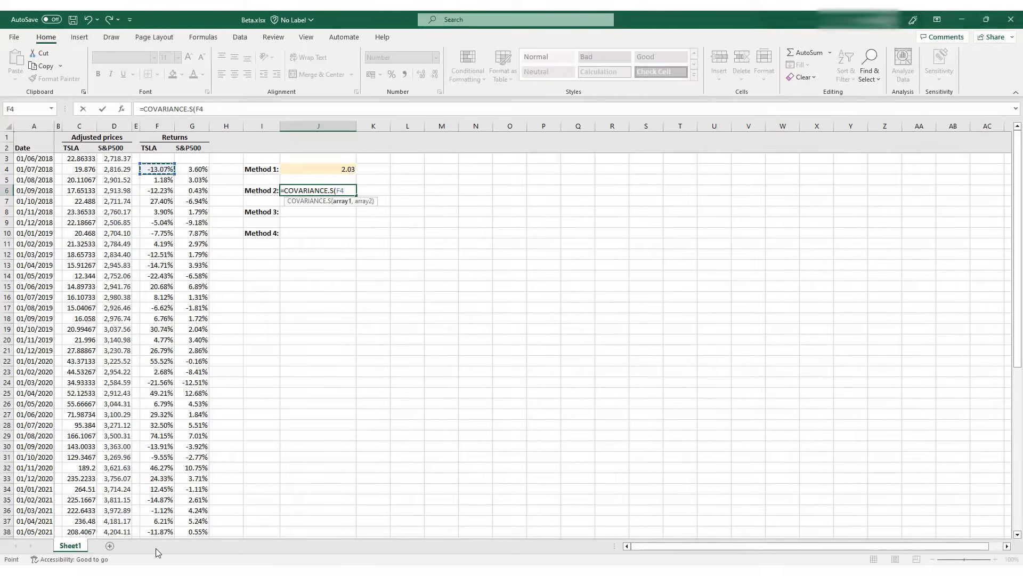
key(ctrl+shift+Down)
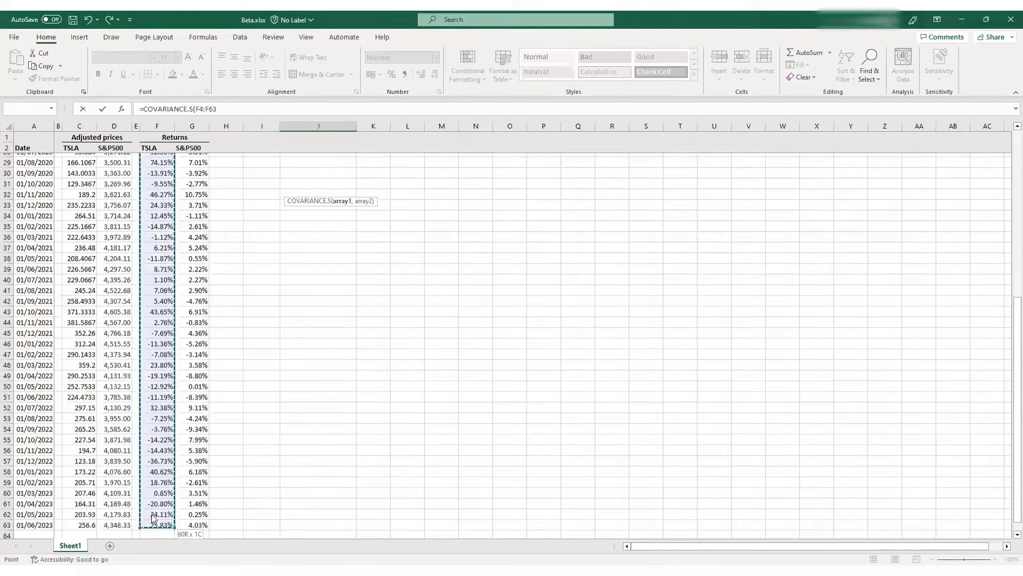
text(,)
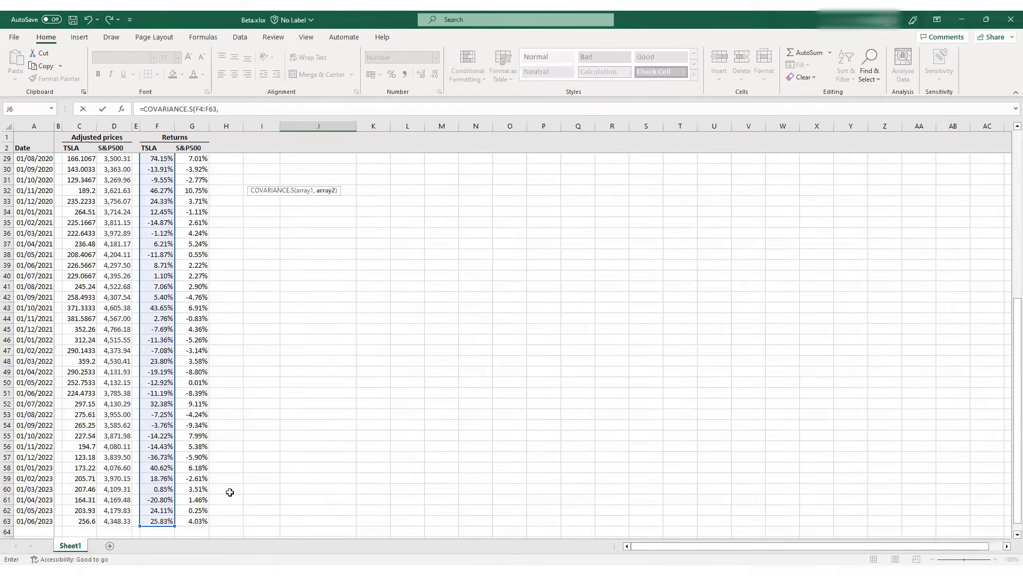
click(189, 520)
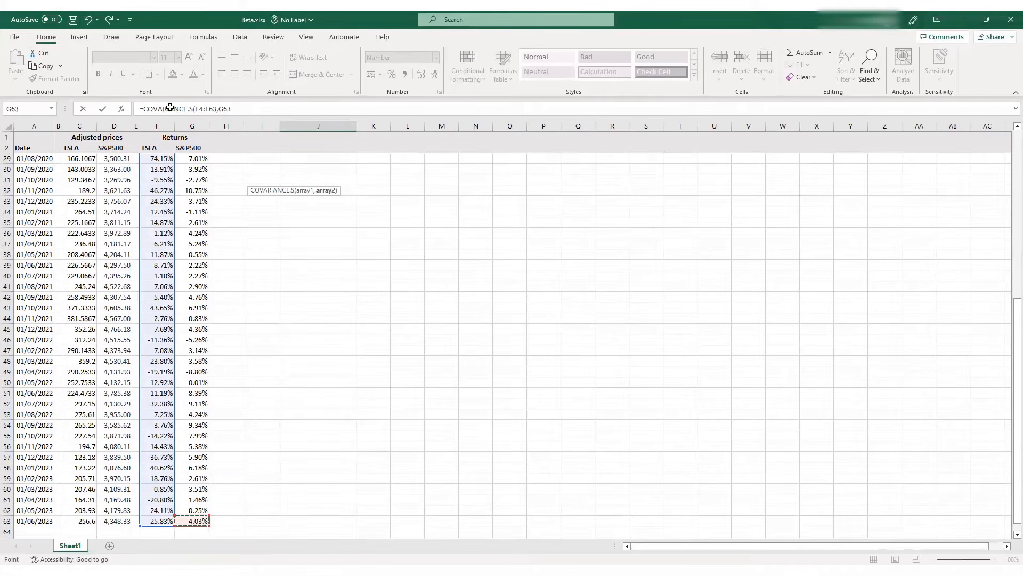
key(ctrl+shift+Up)
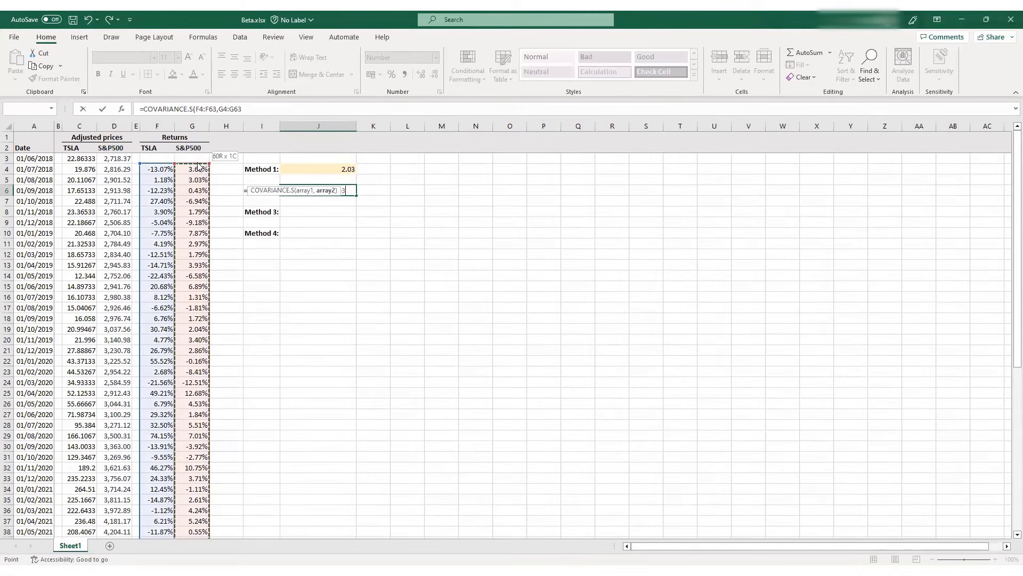
click(255, 113)
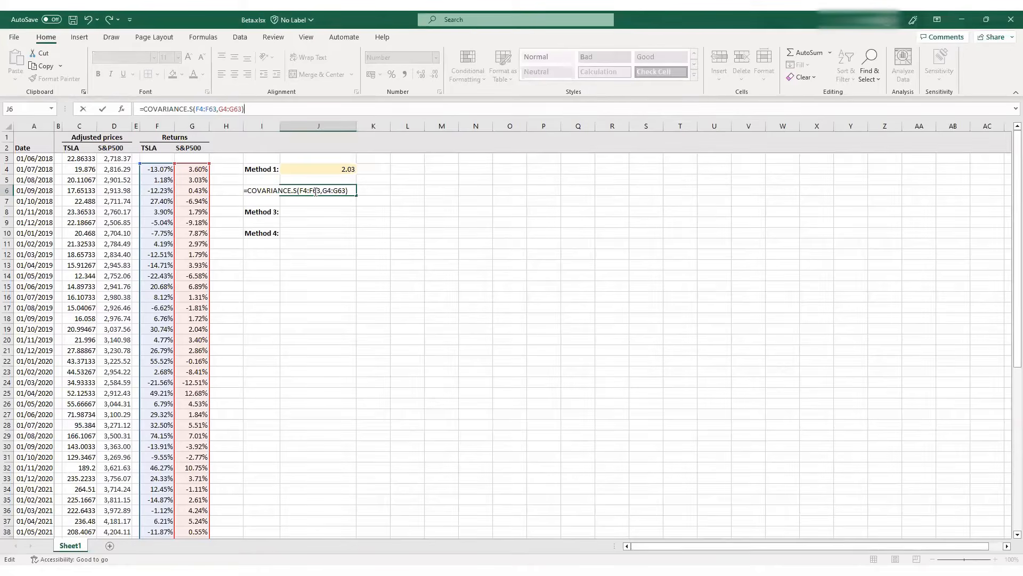
key(Return)
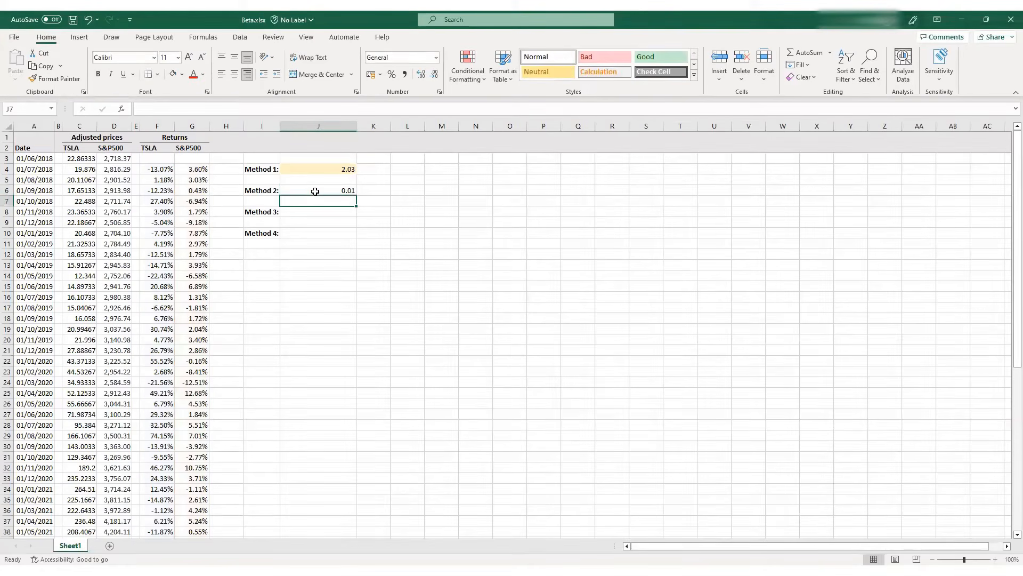
Complete the Method 2 beta in J6 by dividing the covariance by VAR.S(G4:G63), and highlight the cell with the light gold fill
click(315, 191)
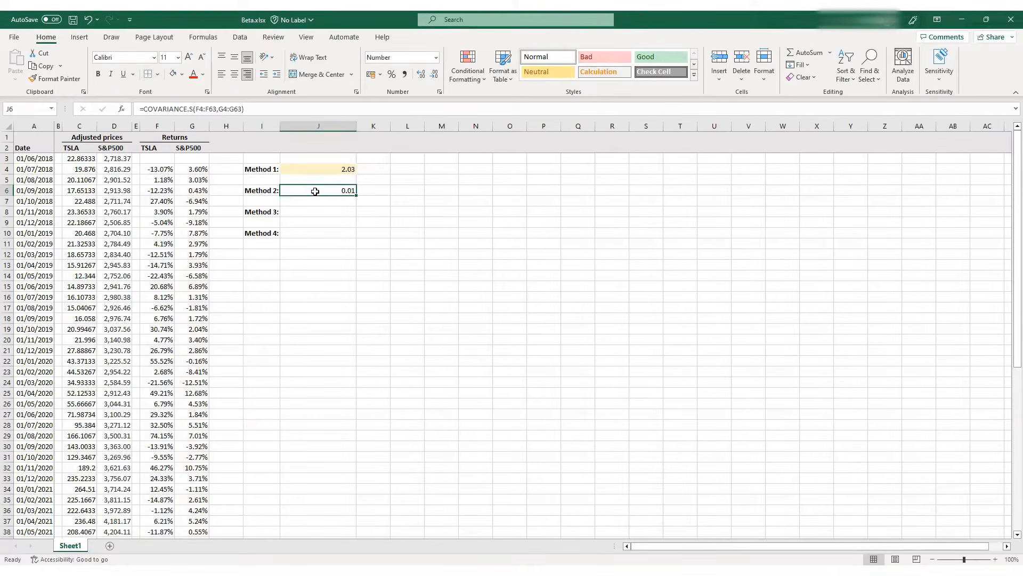
click(259, 110)
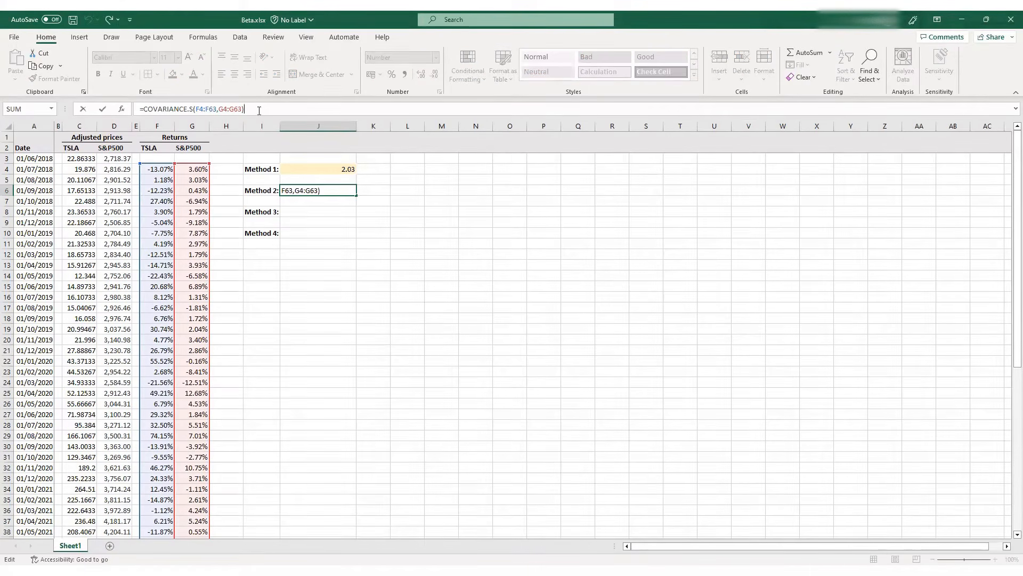
text(/var)
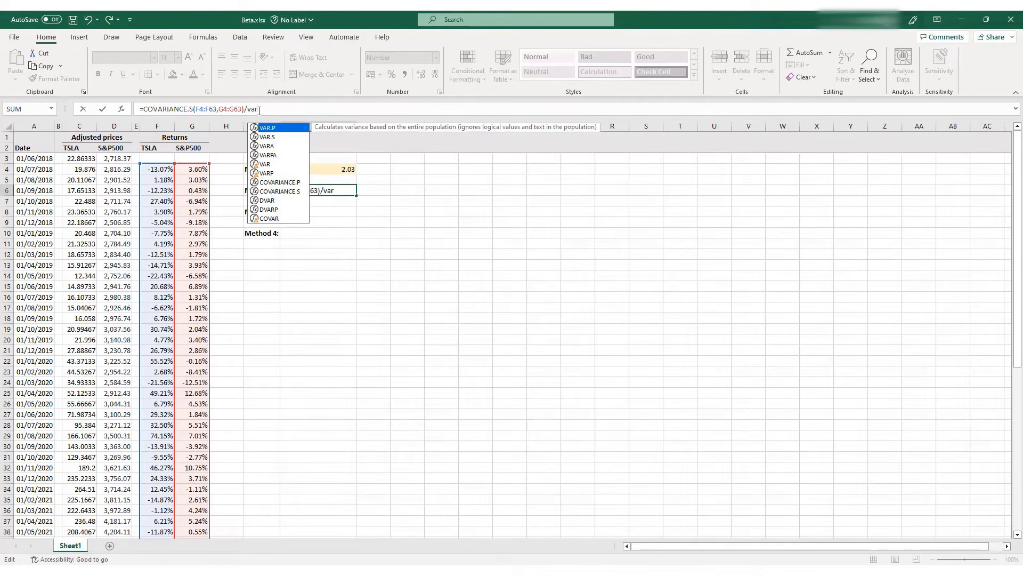
text(.s)
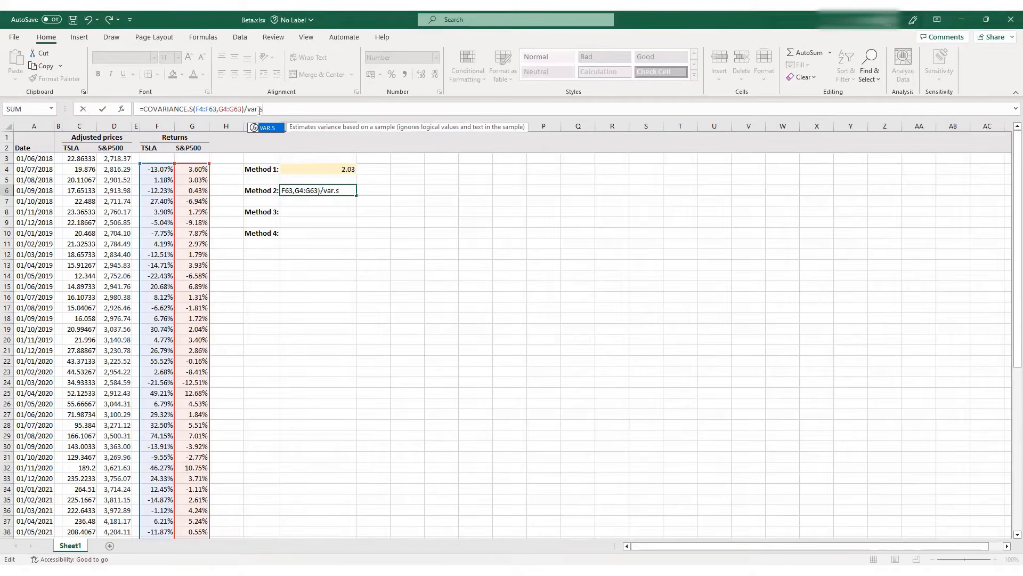
text(()
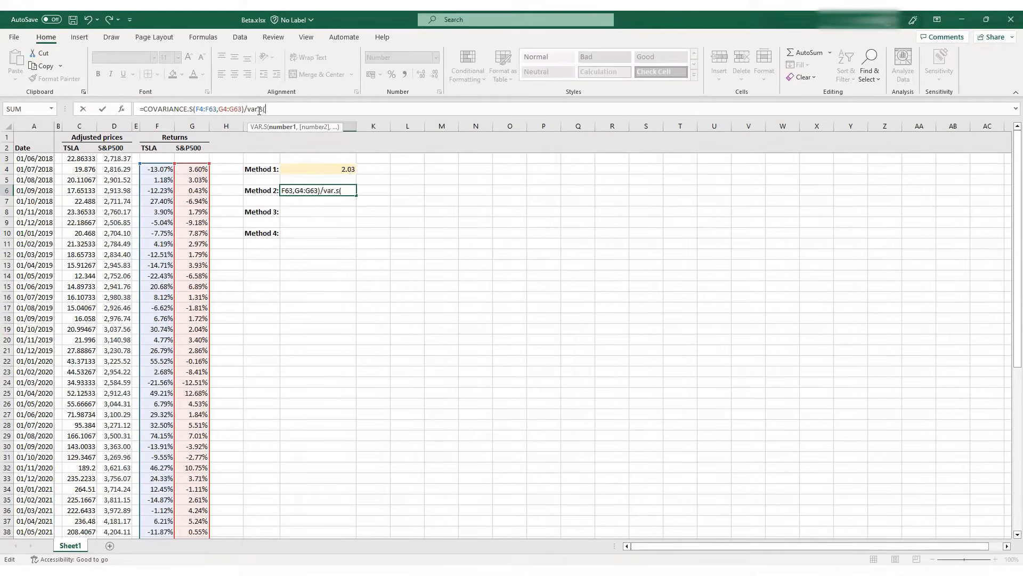
click(191, 169)
drag(191, 169, 194, 491)
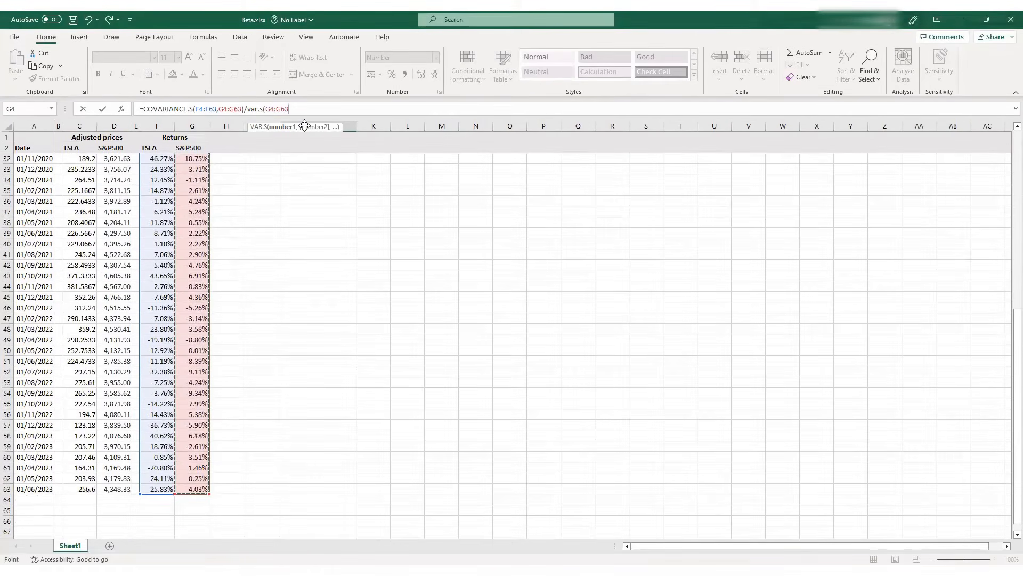
text())
click(304, 125)
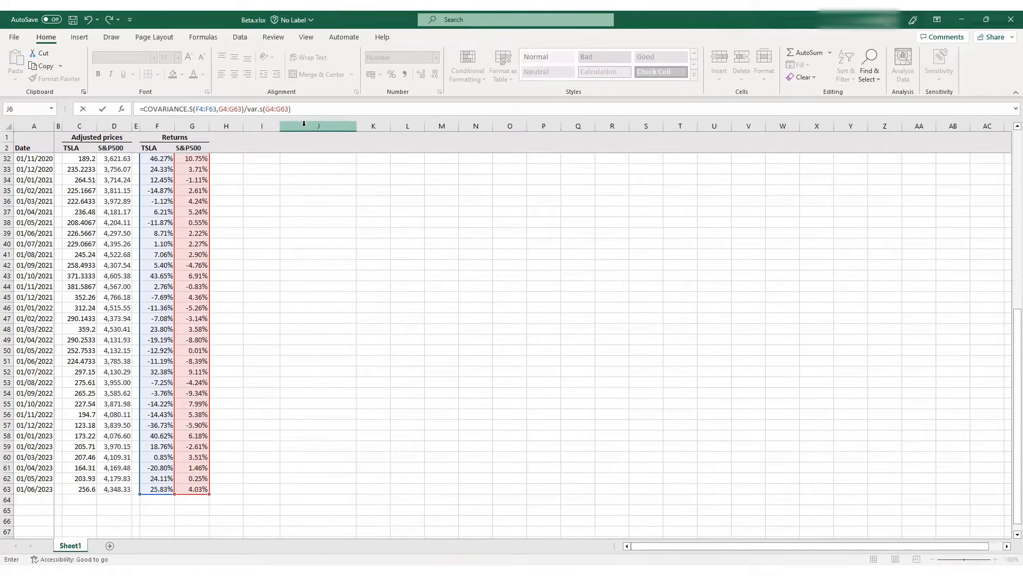
key(Return)
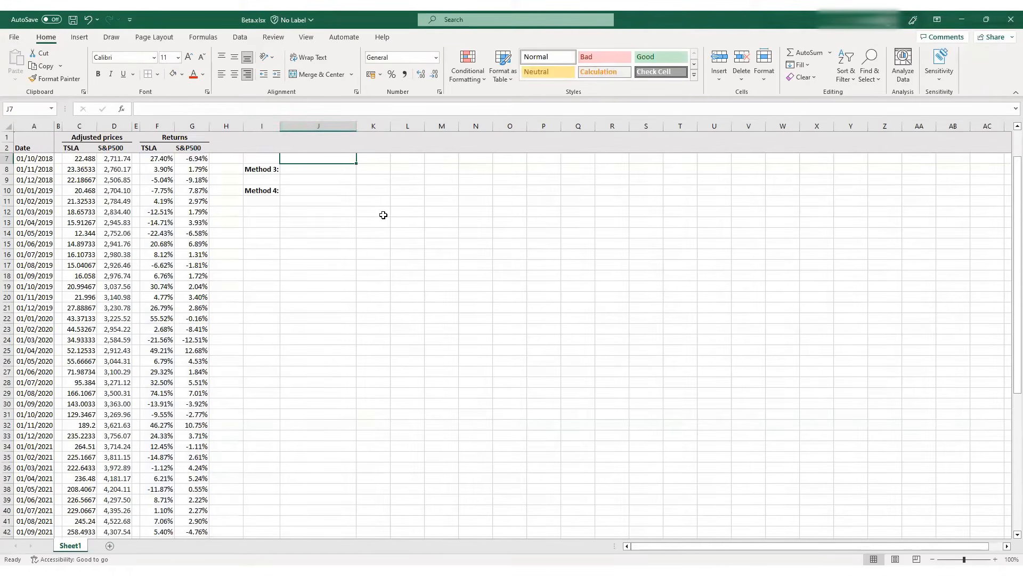
click(318, 191)
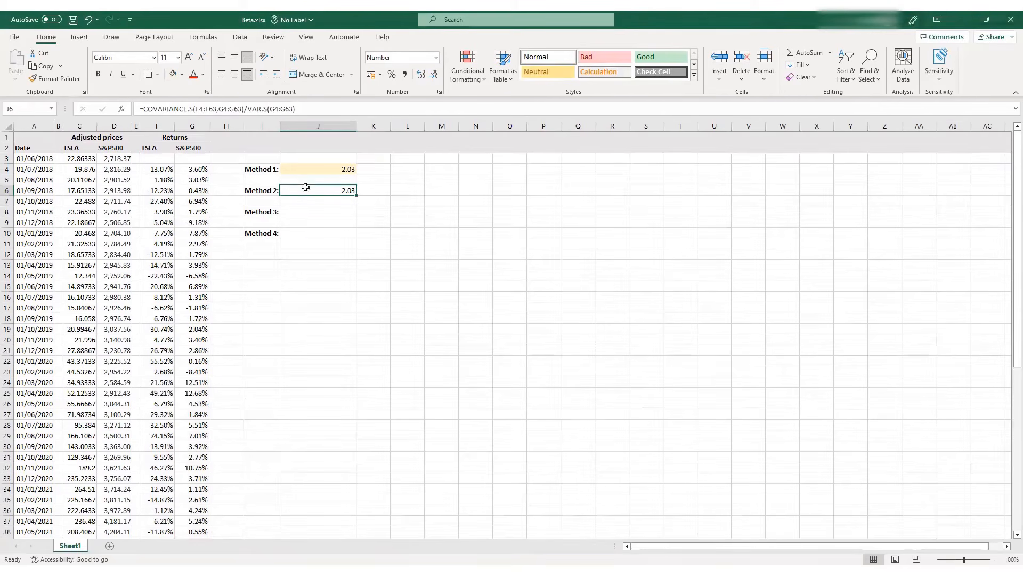
click(172, 78)
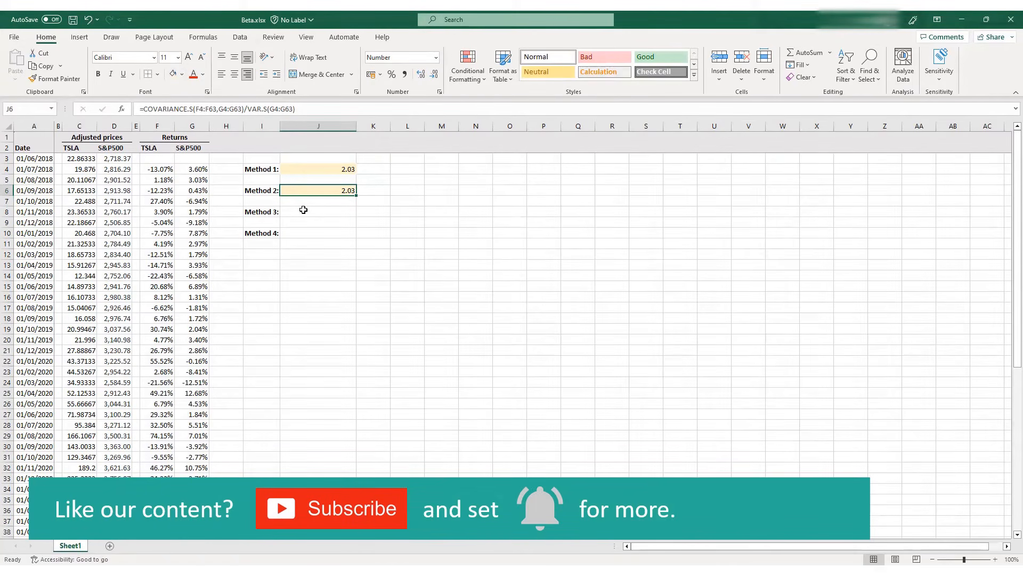
Enter the text "regression" in J8 beside the Method 3 label
click(303, 210)
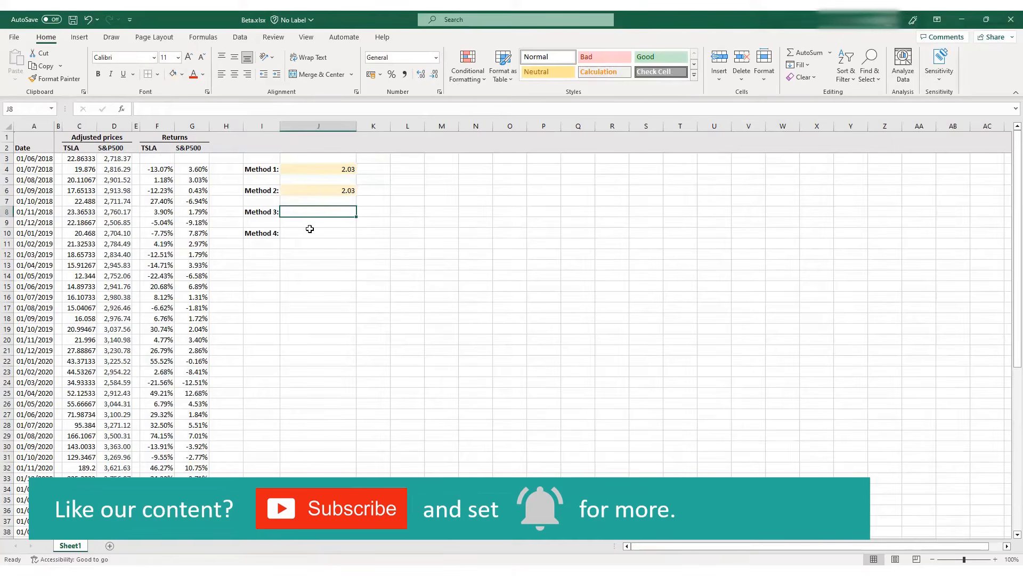
text(regre)
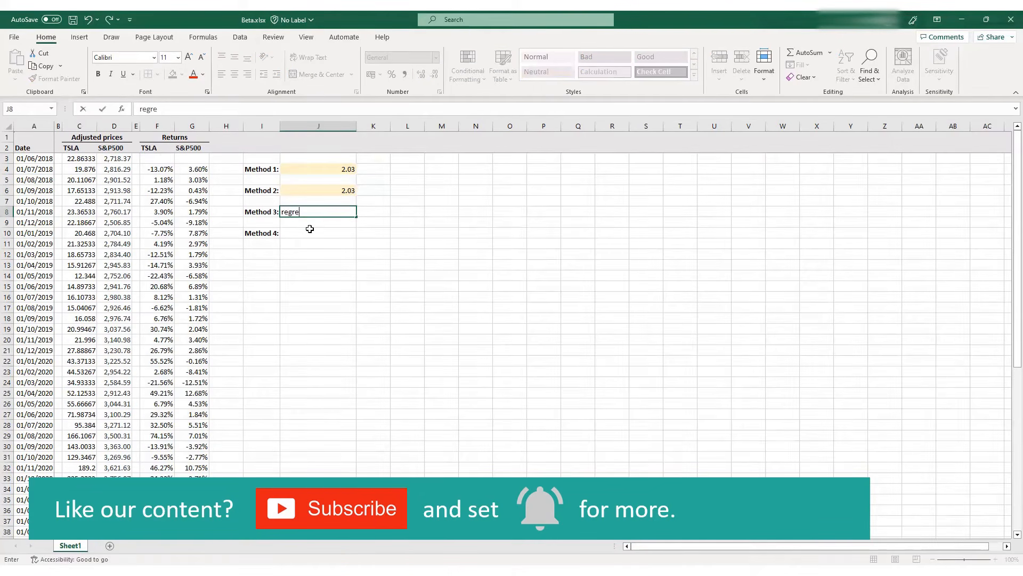
text(ssion)
key(Return)
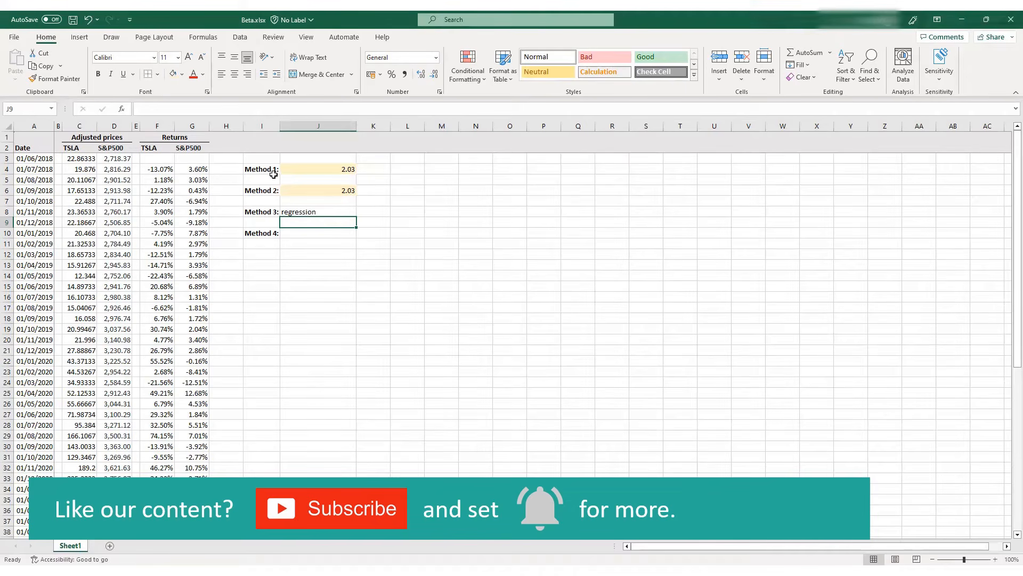
Review the SLOPE formula in J4, and open the Regression tool from the Data Analysis tools
click(297, 169)
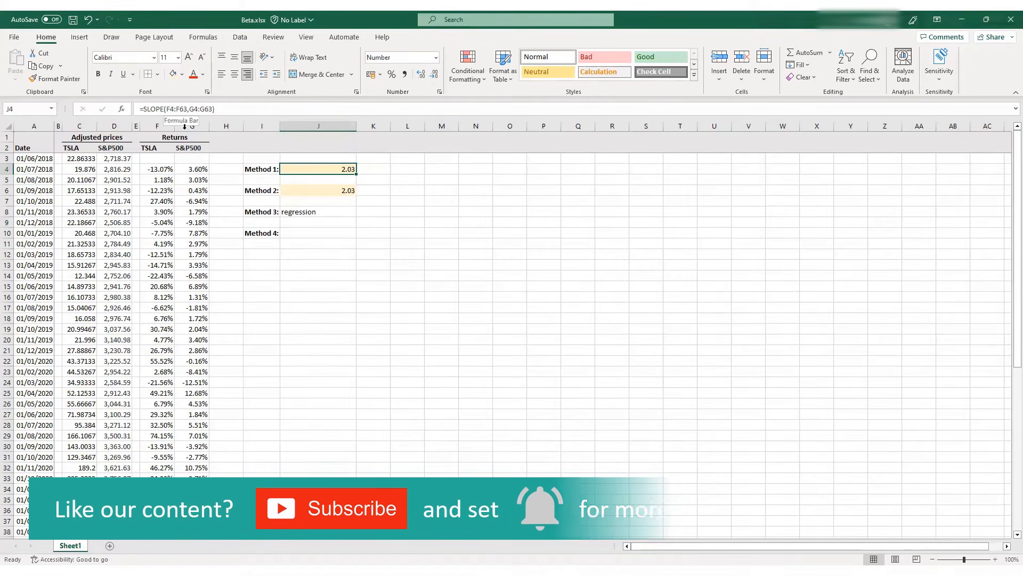
click(293, 265)
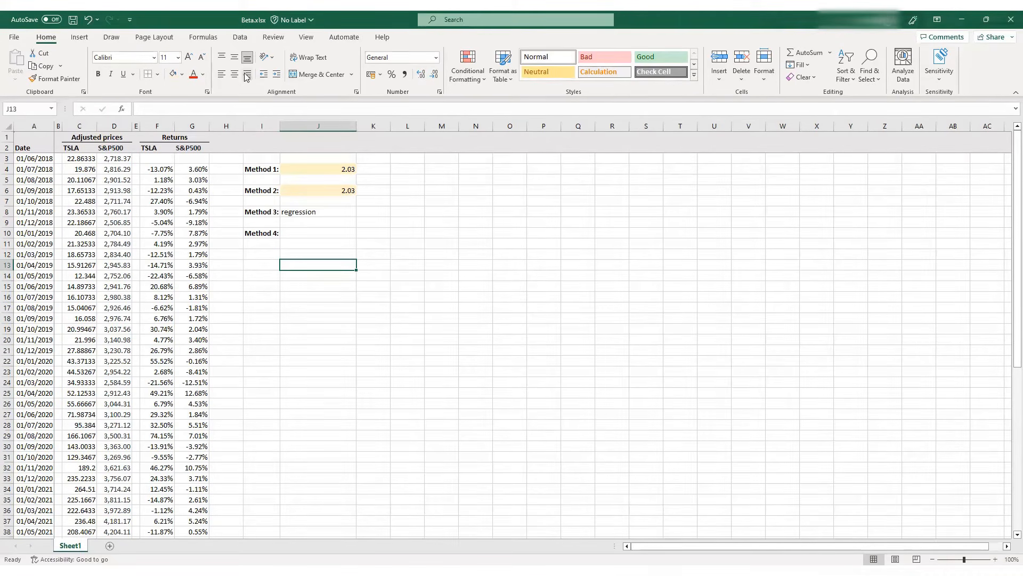
click(241, 38)
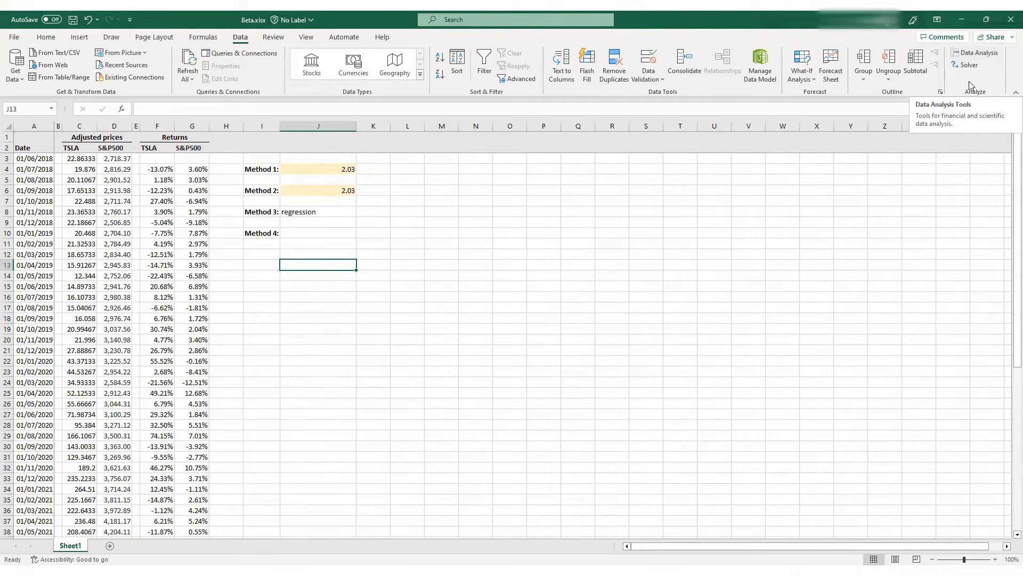
click(987, 58)
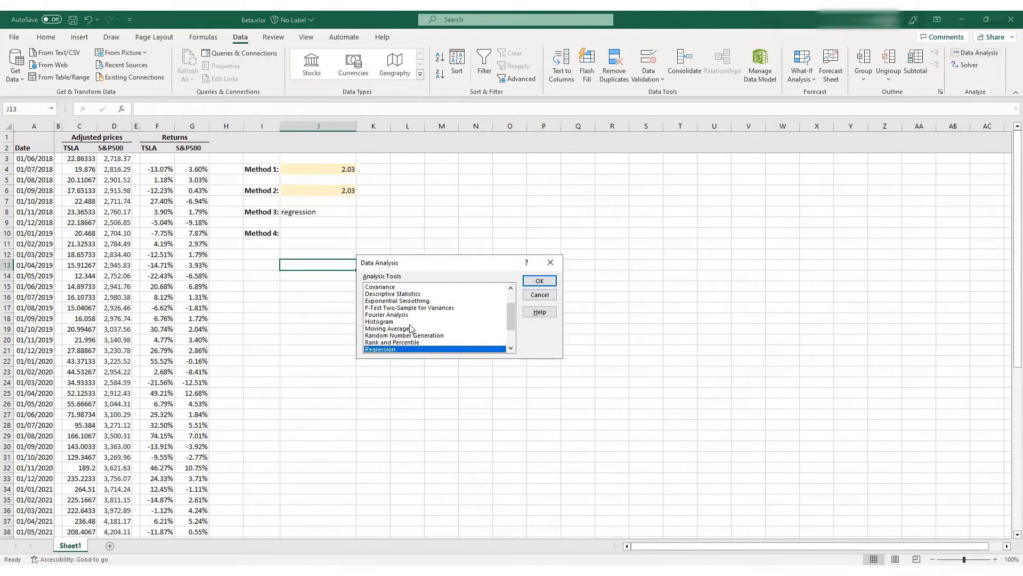
scroll(410, 328, down, 1)
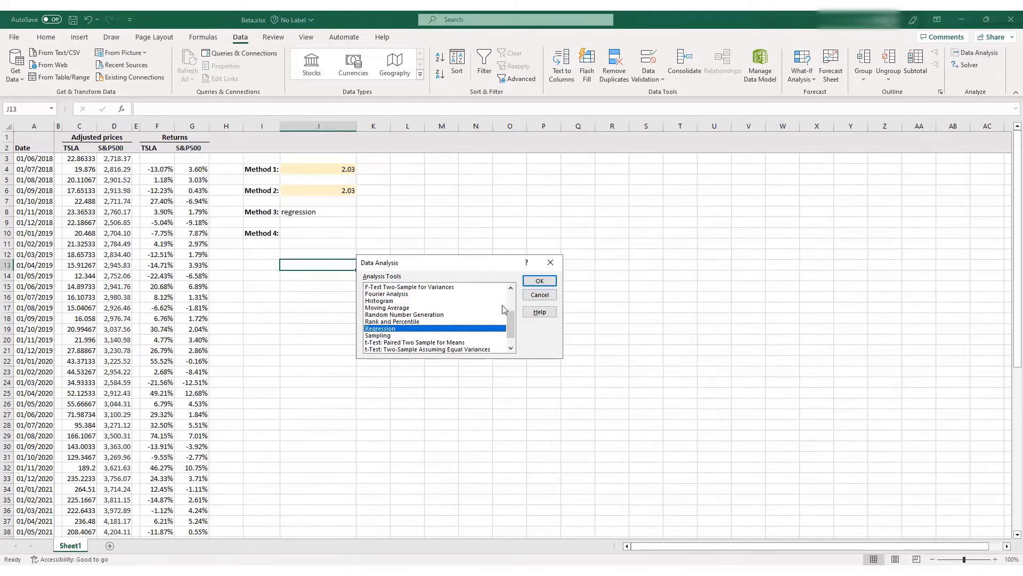
click(531, 282)
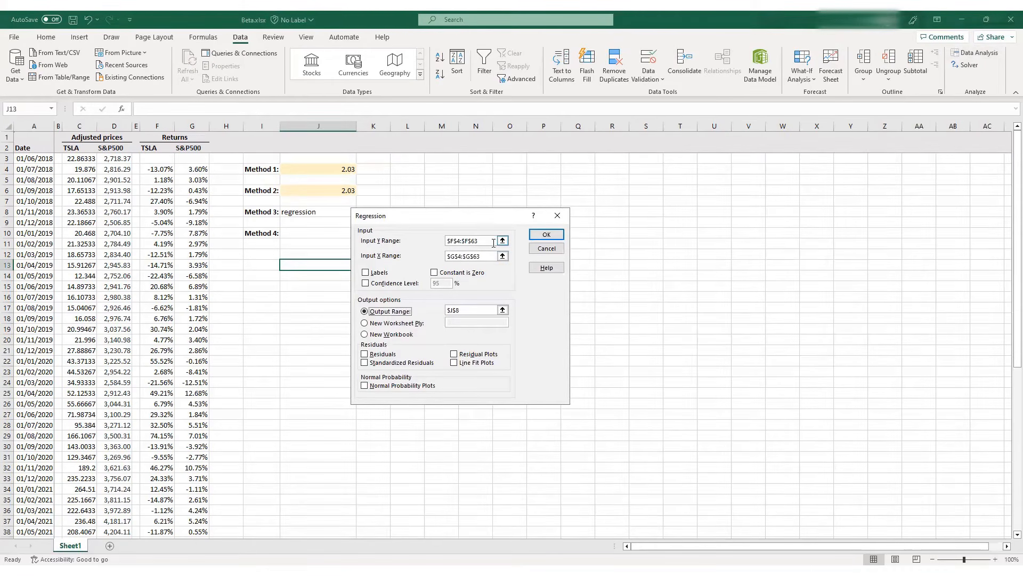
Check that the regression's Y range covers the TSLA returns F4:F63 and its X range covers the S&P500 returns G4:G63
click(503, 241)
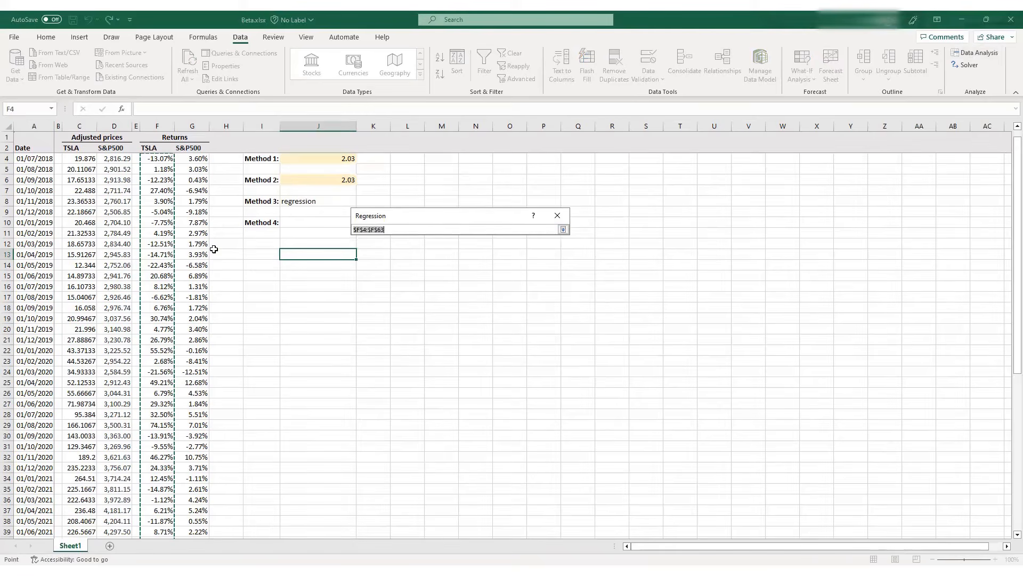
scroll(142, 235, up, 1)
scroll(148, 238, down, 3)
scroll(148, 238, down, 8)
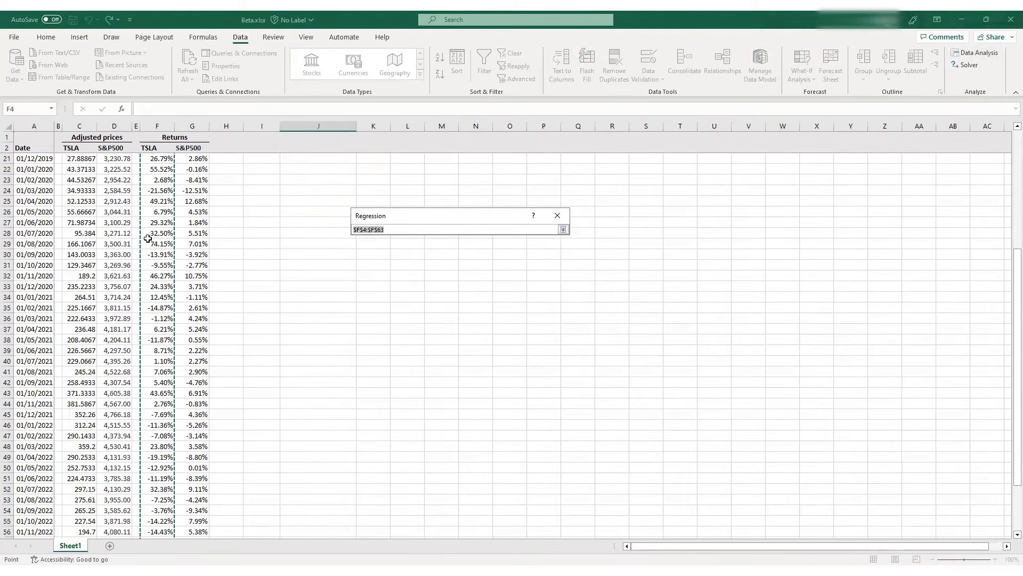
click(563, 229)
click(502, 256)
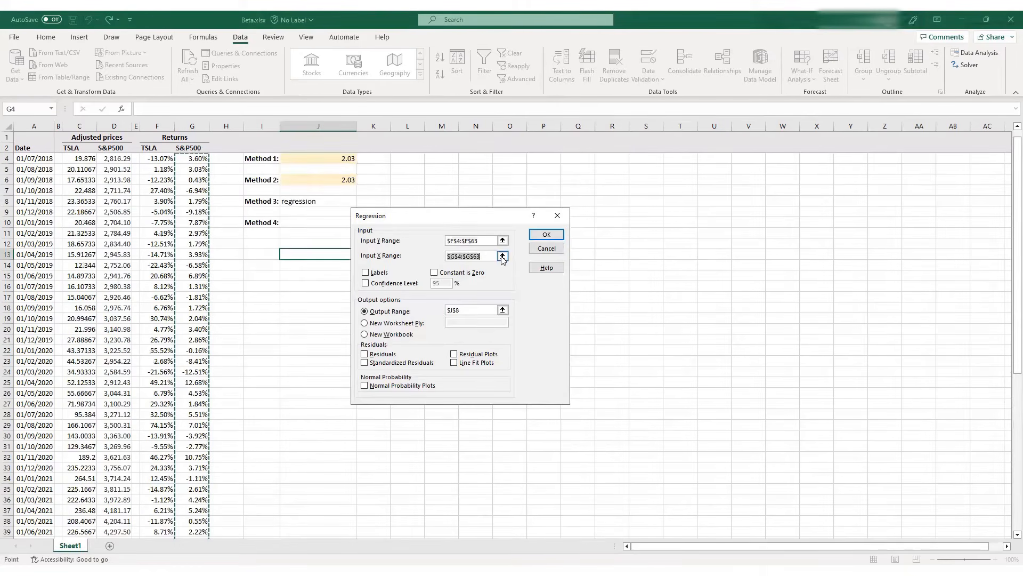
click(502, 256)
scroll(195, 253, up, 1)
scroll(195, 259, down, 10)
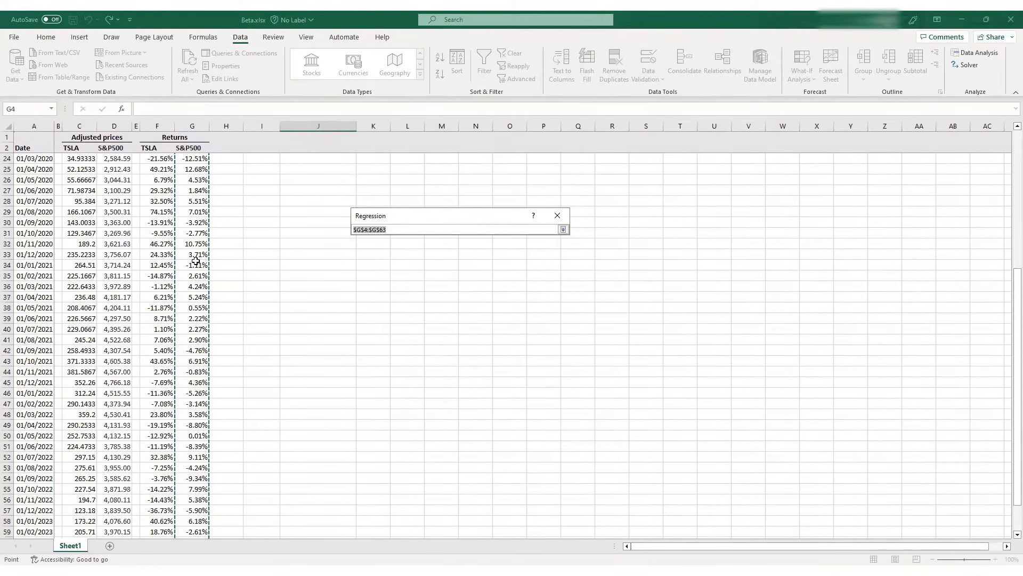
scroll(197, 260, up, 10)
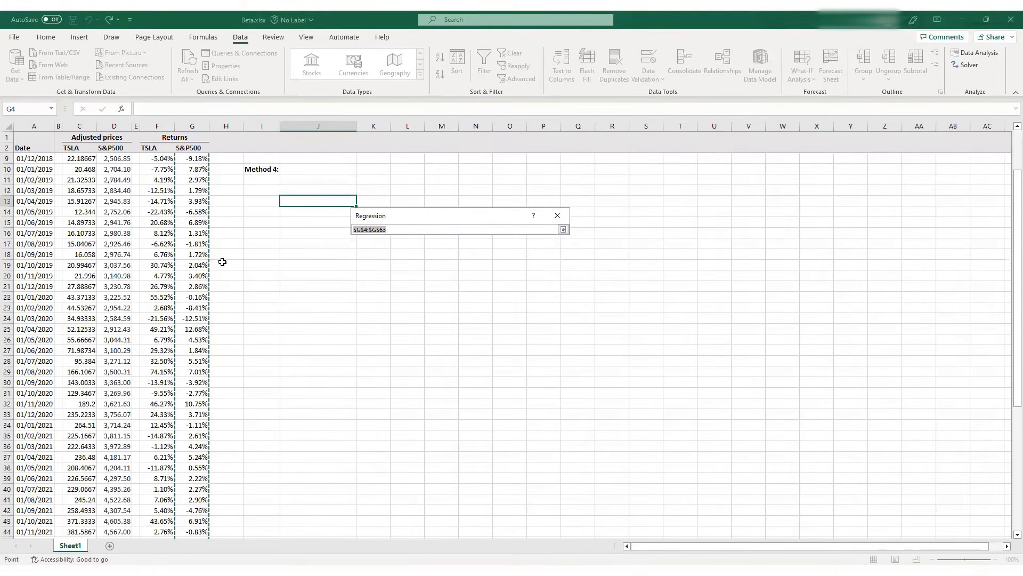
click(563, 229)
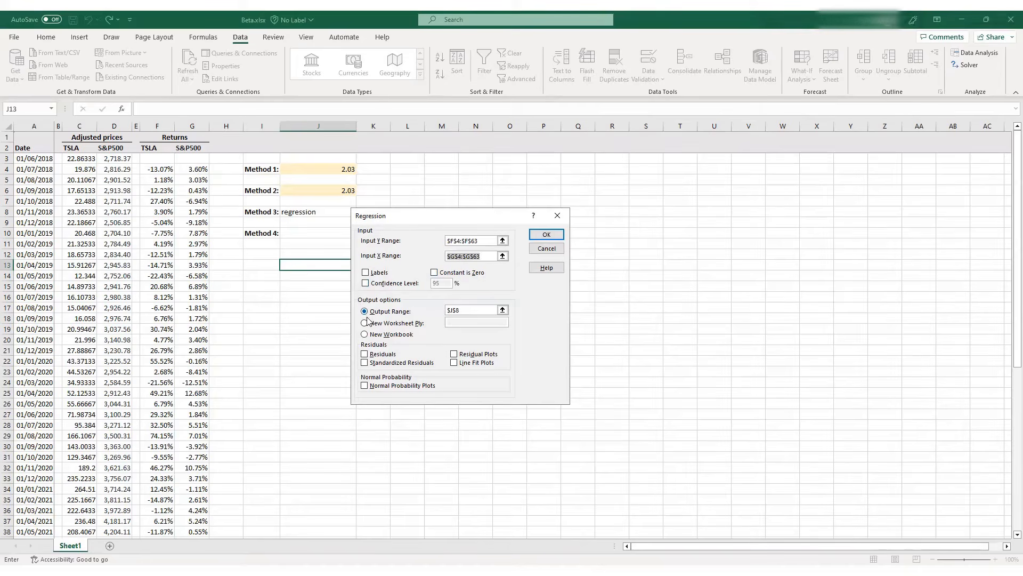
Set the regression's output range to J13 and run the regression
click(502, 311)
click(320, 262)
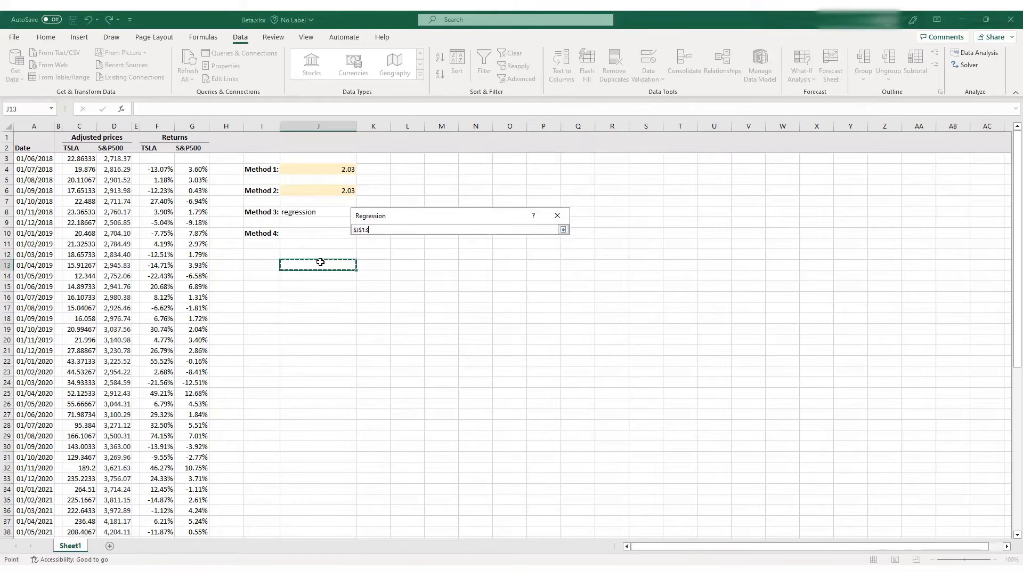
click(563, 231)
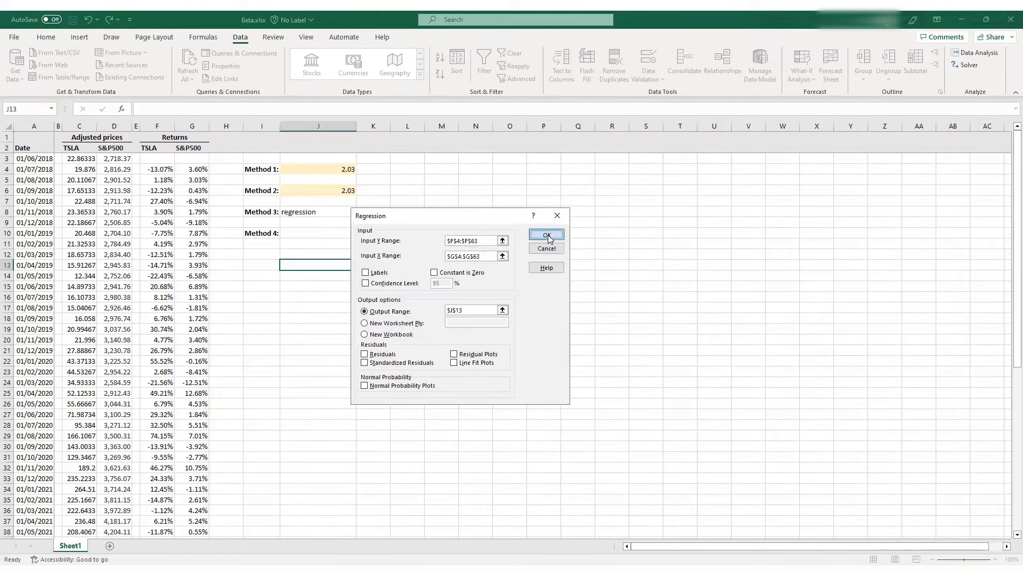
click(547, 234)
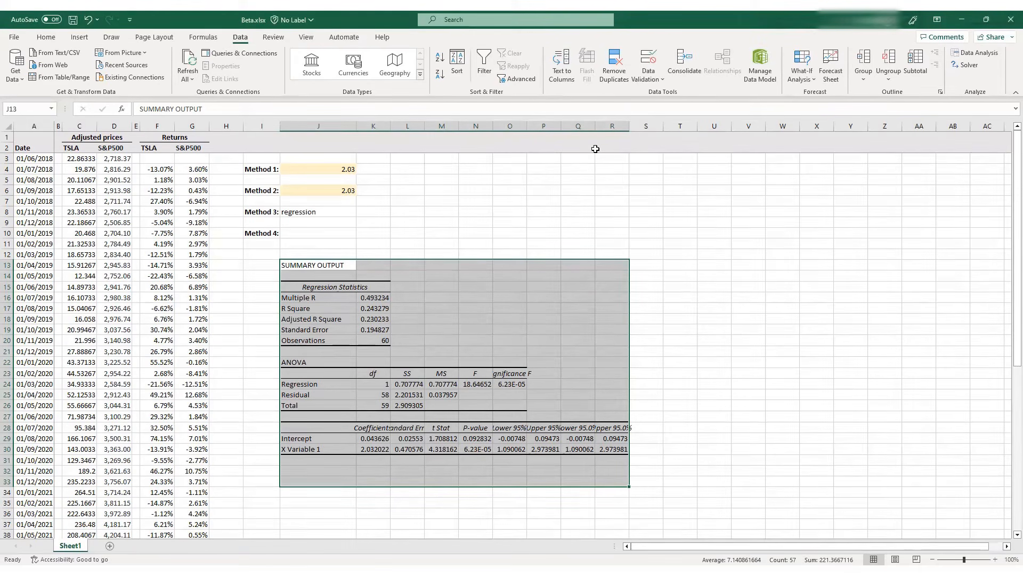
Highlight the X Variable 1 coefficient in K30 of the regression output with the light gold fill
click(367, 309)
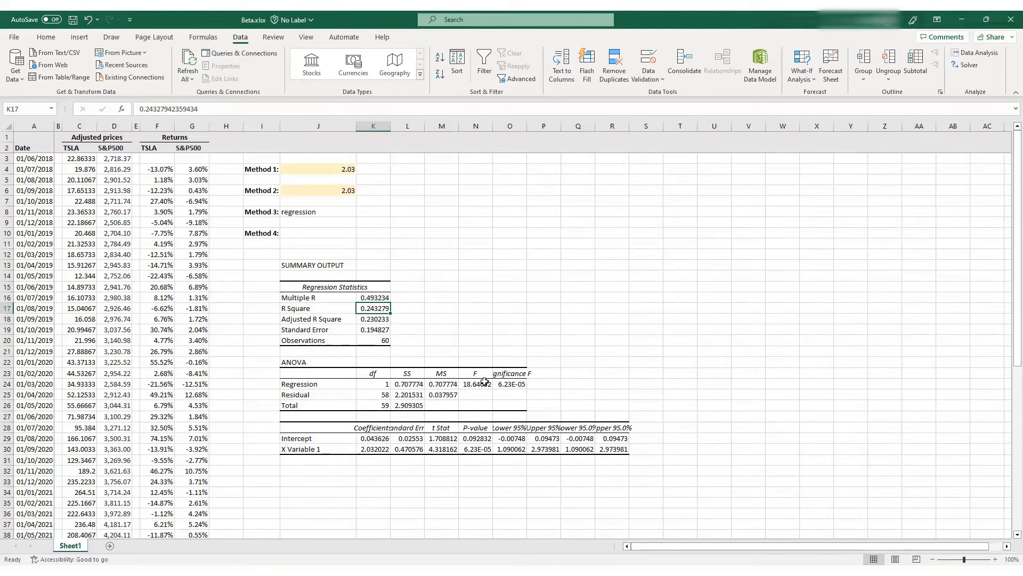
scroll(511, 325, down, 1)
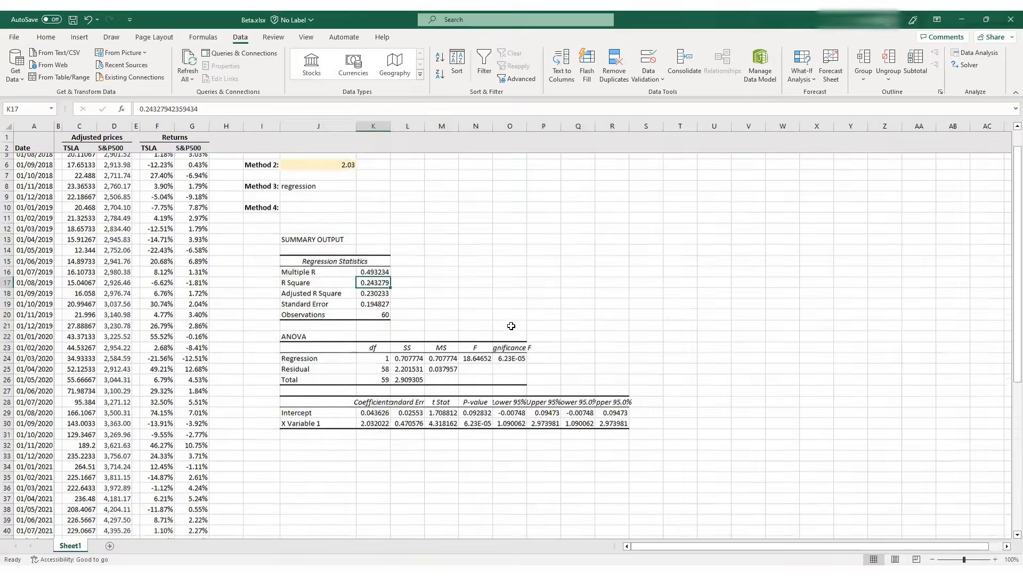
scroll(511, 326, up, 1)
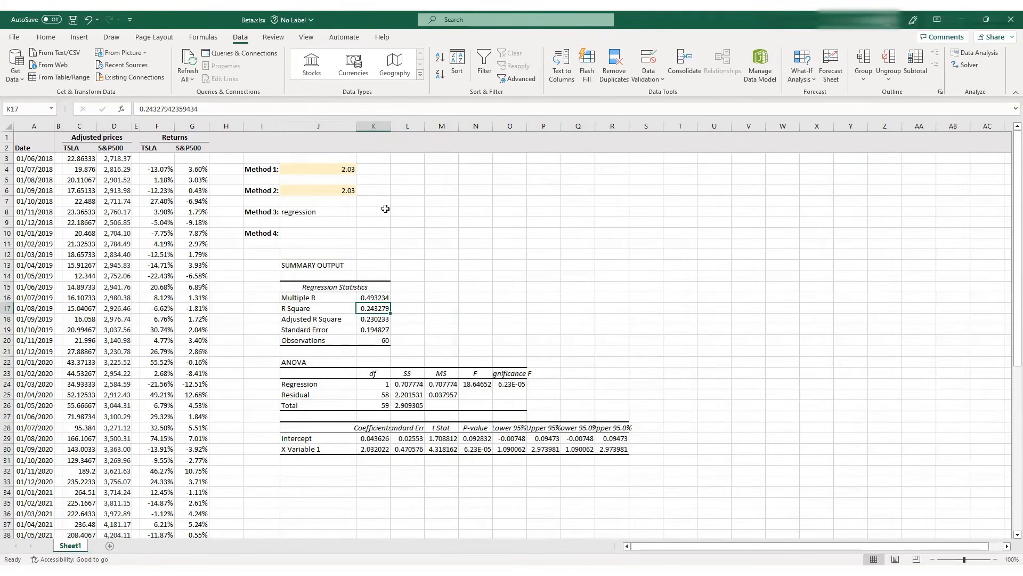
scroll(386, 208, down, 1)
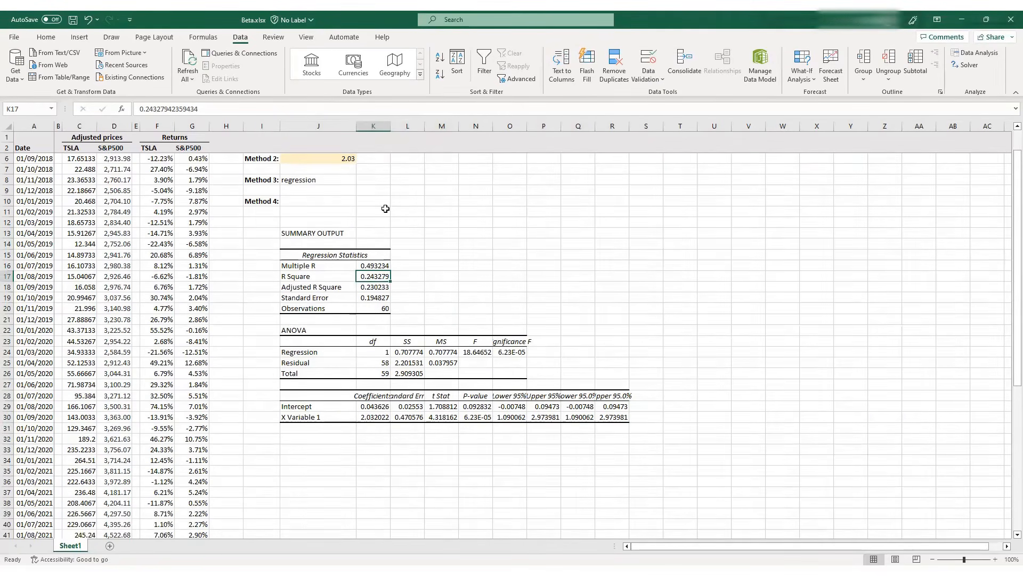
click(371, 417)
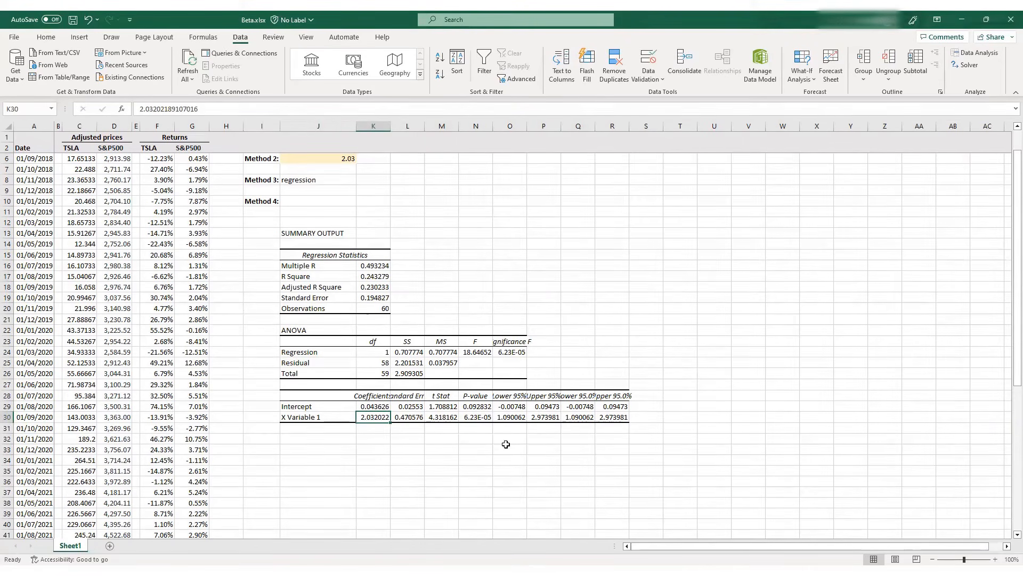
click(46, 37)
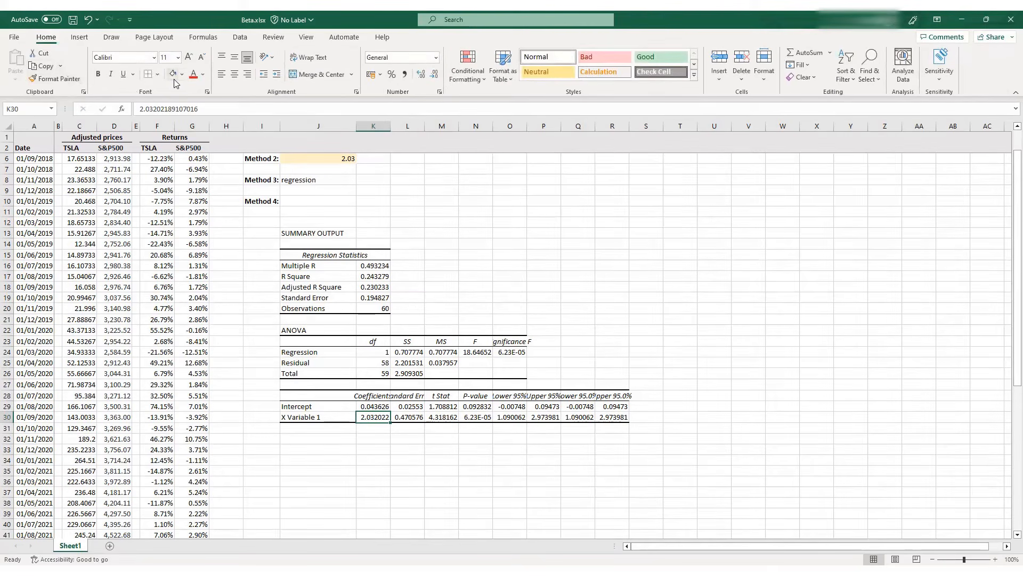
scroll(373, 272, up, 1)
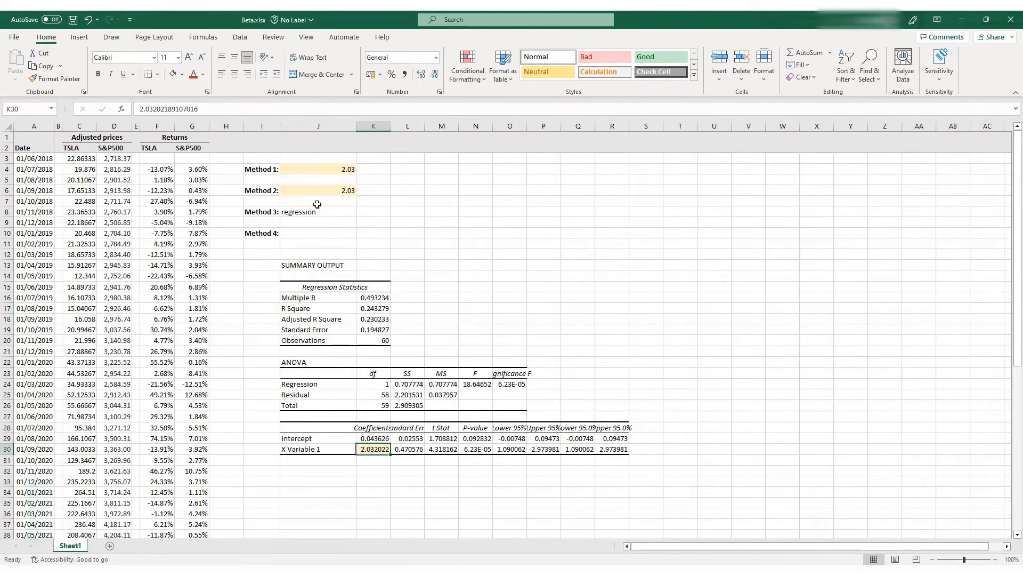
Enter the text "scatter" in J10 beside the Method 4 label, left-aligned and without italics
click(310, 235)
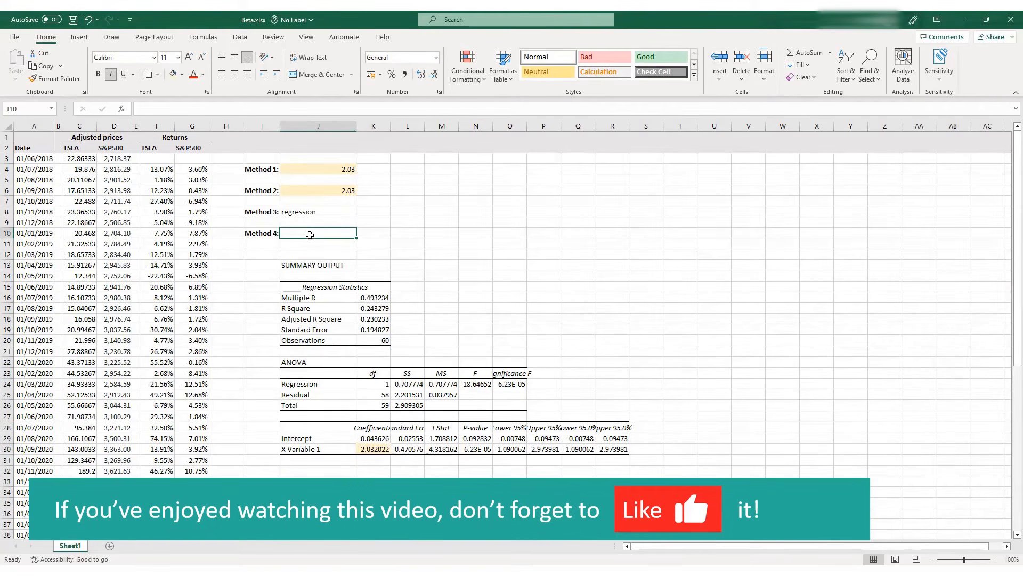
text(sca)
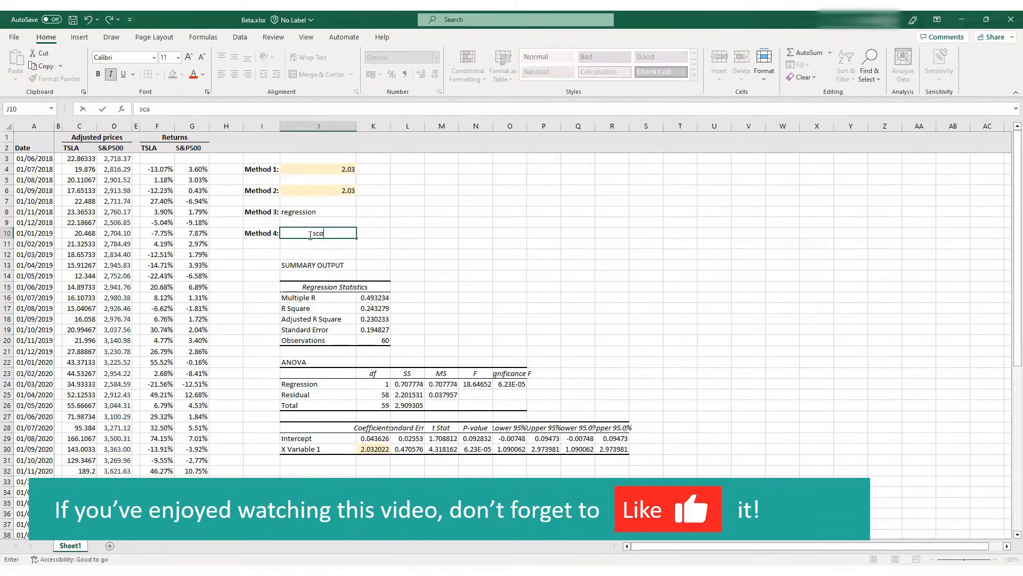
text(tter)
key(Return)
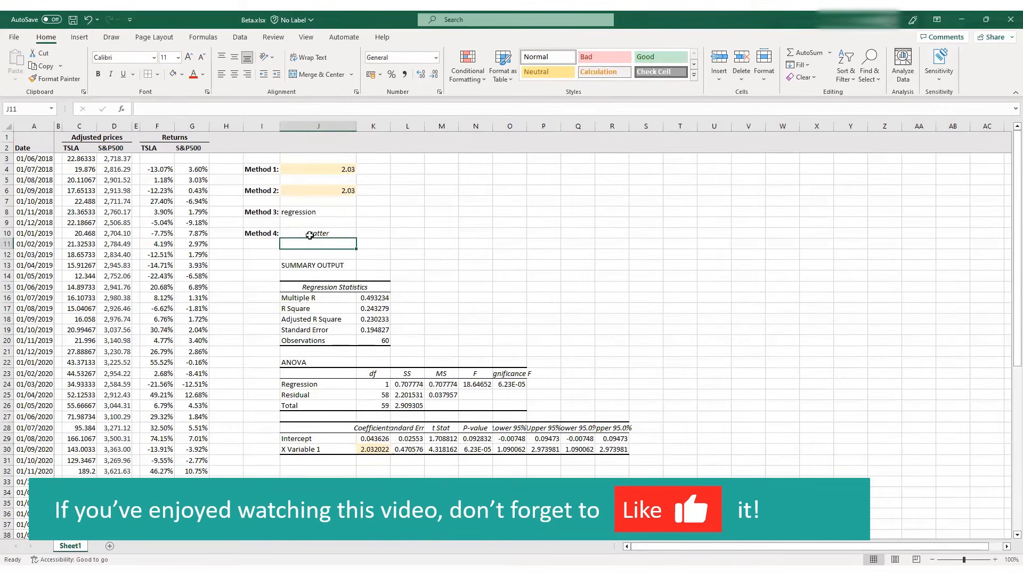
click(310, 235)
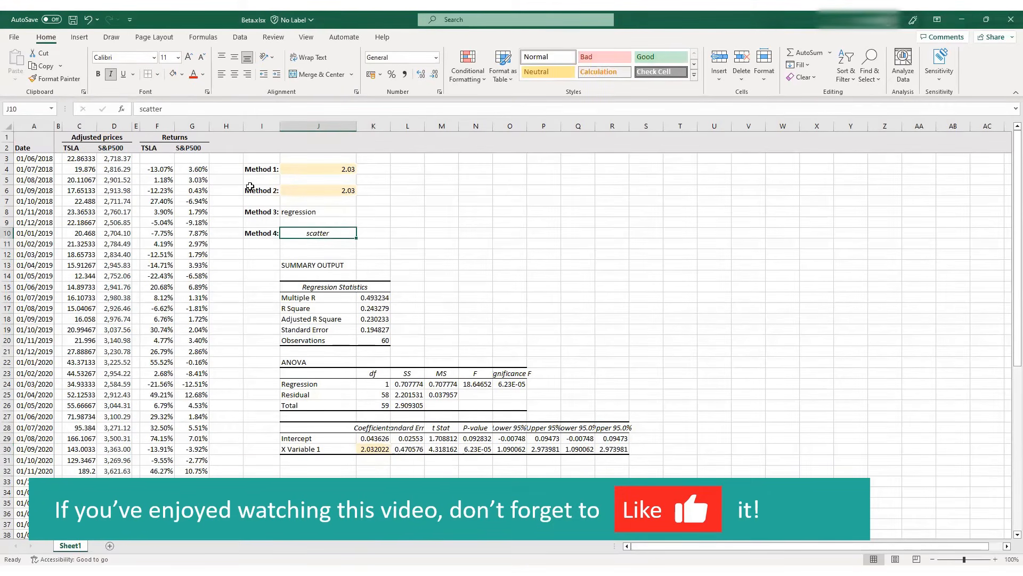
click(221, 74)
click(110, 74)
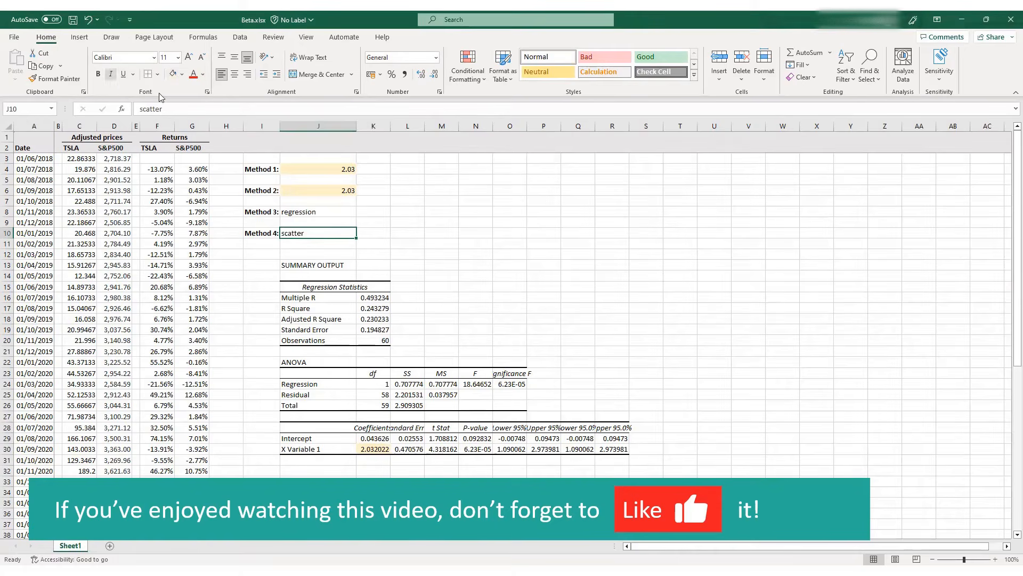
Insert an empty scatter chart with markers only, starting from the blank cell N4
click(411, 212)
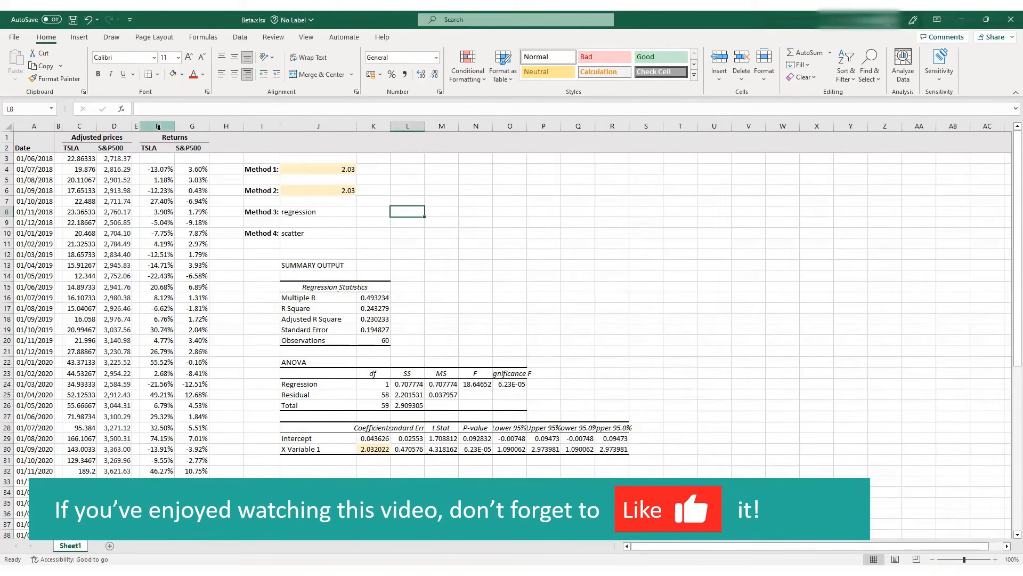
click(468, 167)
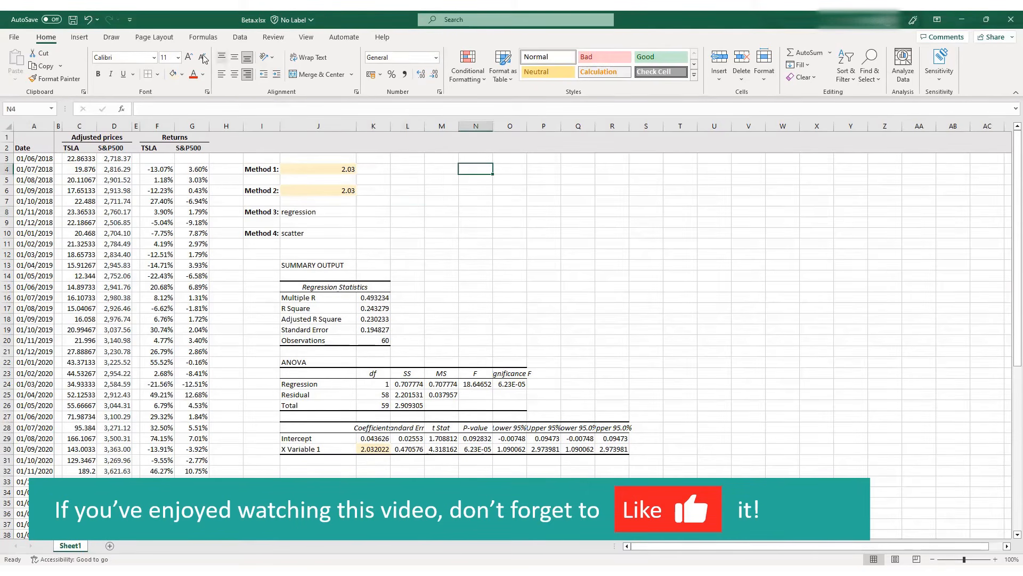
click(83, 38)
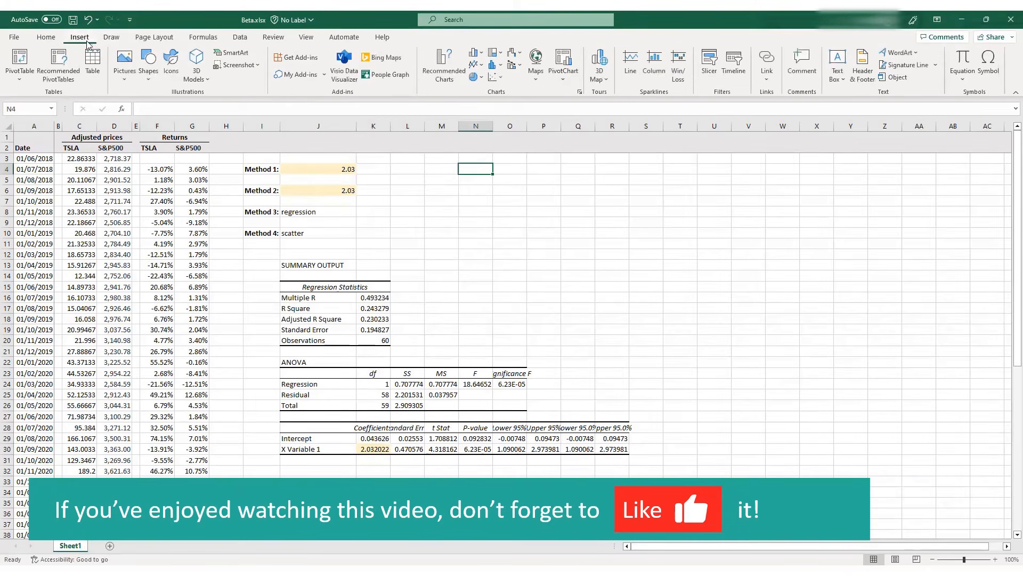
click(494, 77)
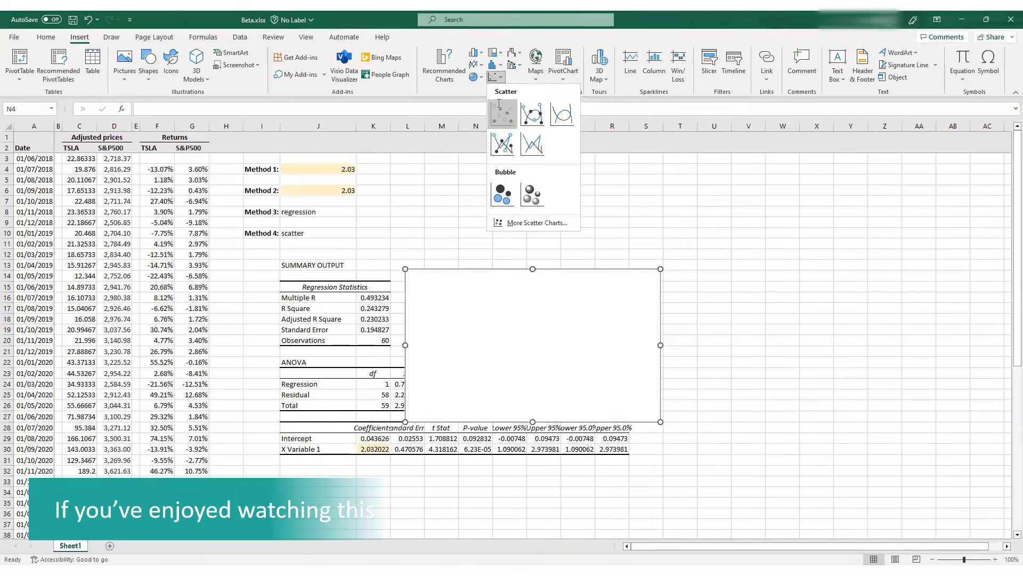
click(503, 113)
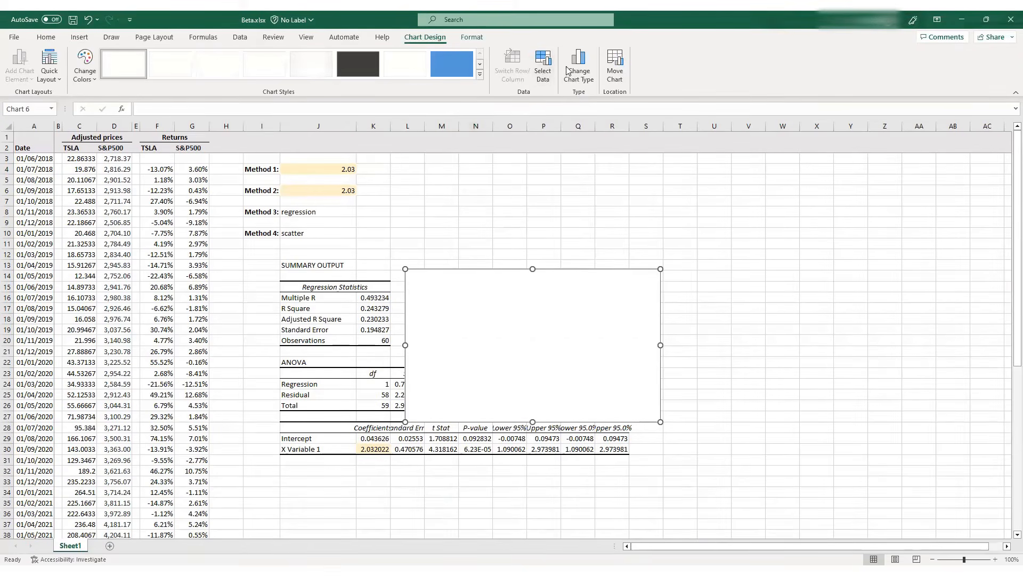
Add a data series to the scatter chart with the S&P500 returns G4:G63 as its X values
click(543, 67)
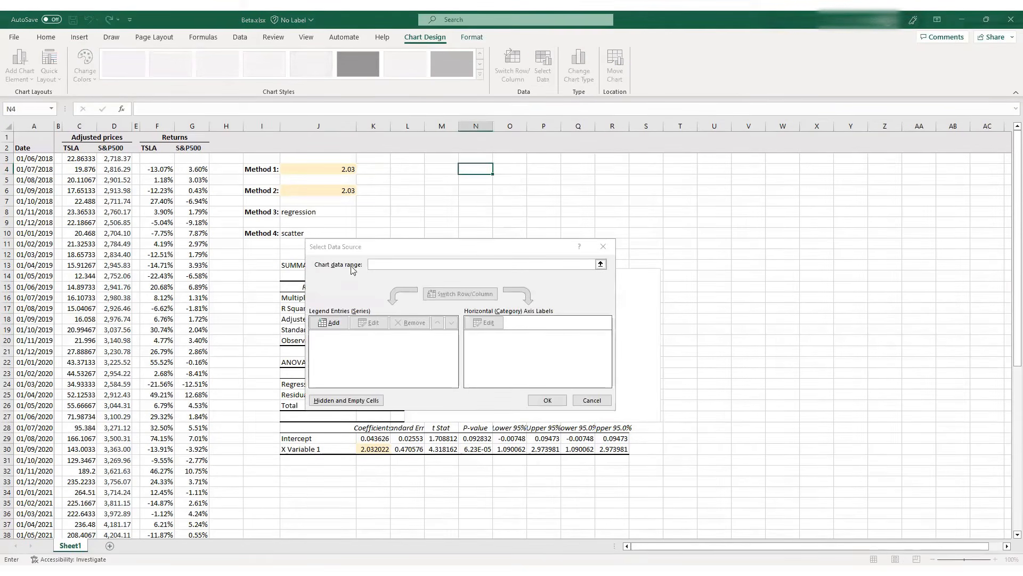
click(330, 323)
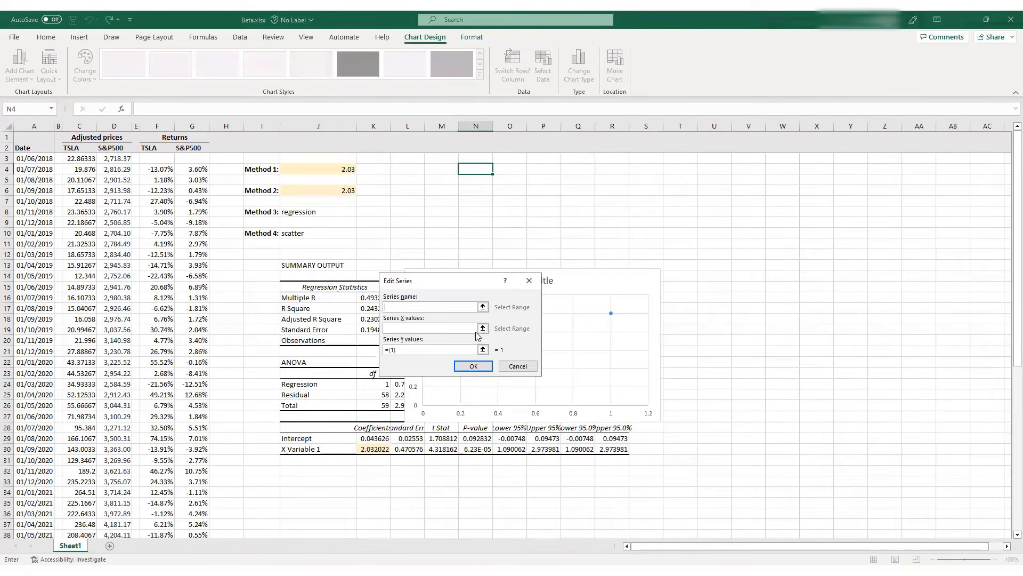
click(483, 329)
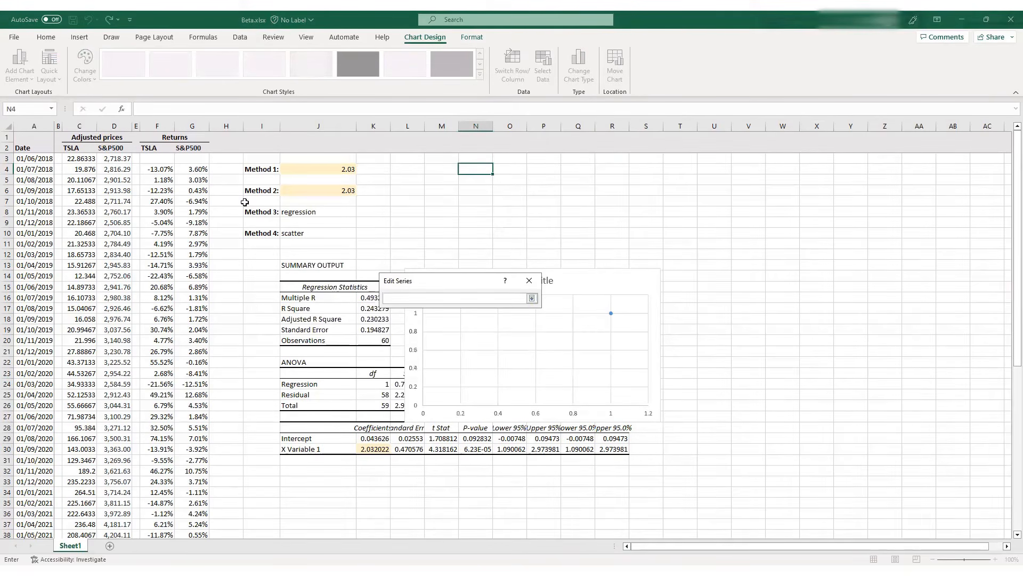
click(199, 171)
key(ctrl+shift+Down)
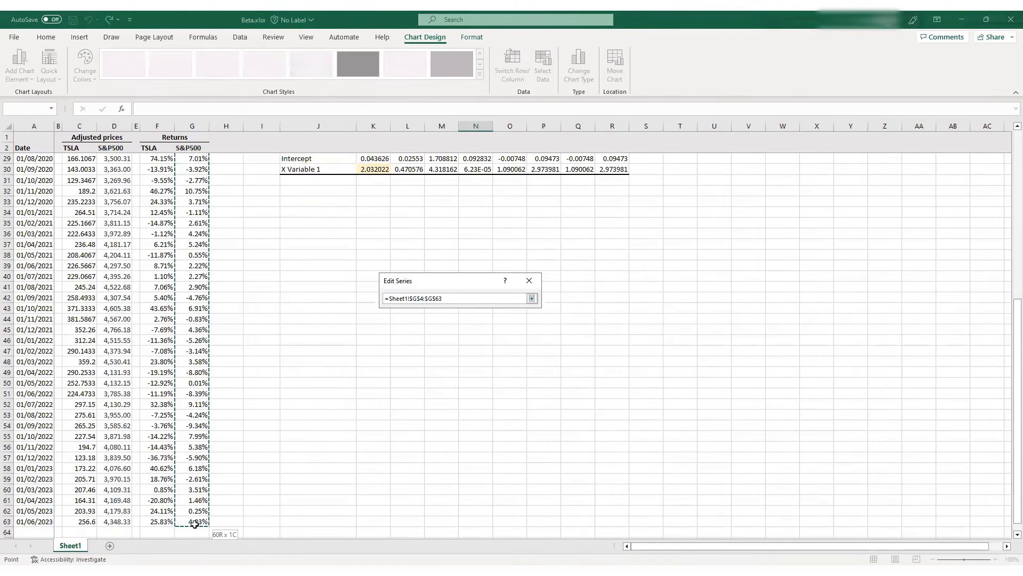
click(532, 298)
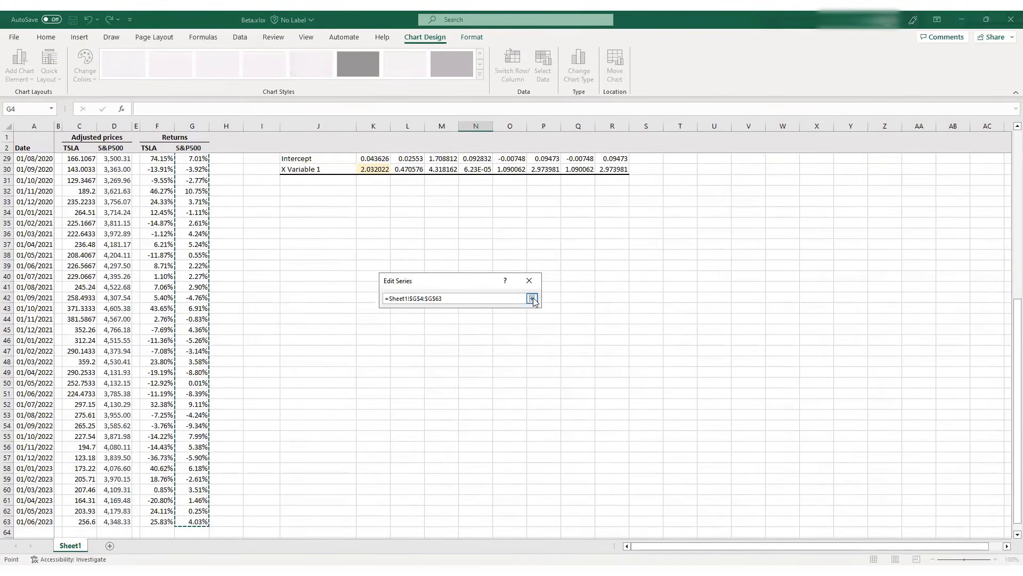
Set the new series' Y values to the TSLA returns F4:F63
click(481, 349)
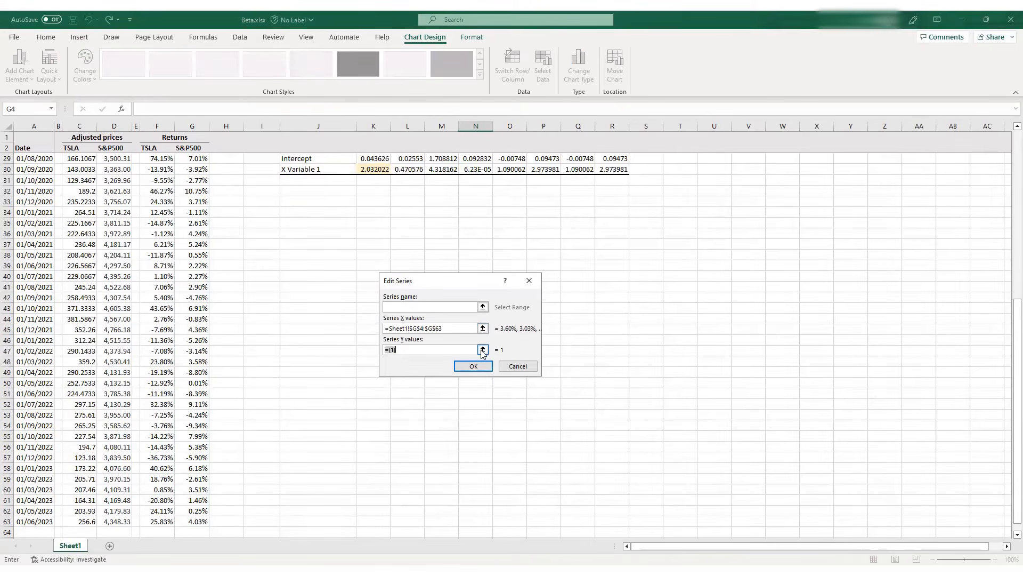
click(153, 521)
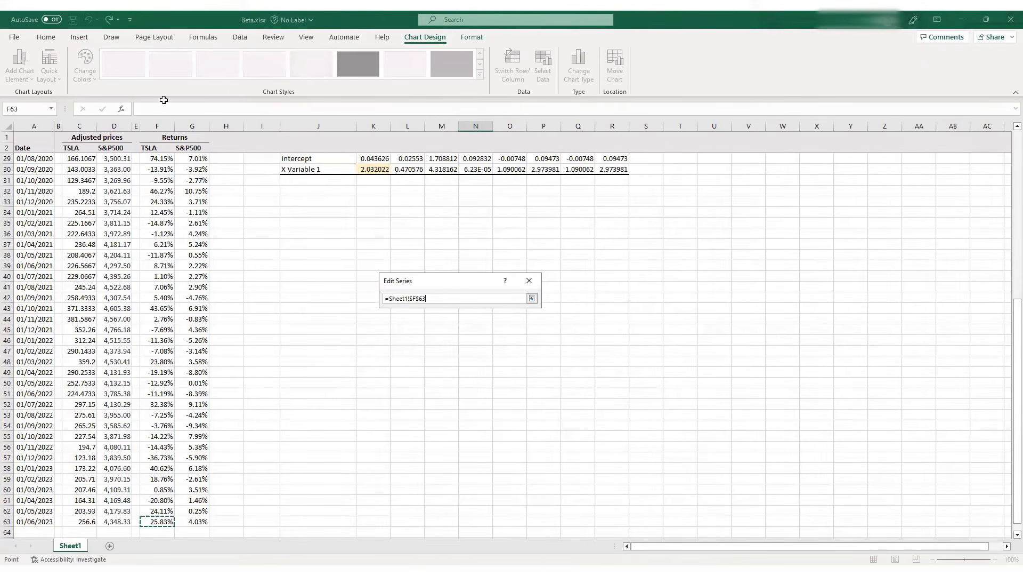
drag(164, 99, 154, 166)
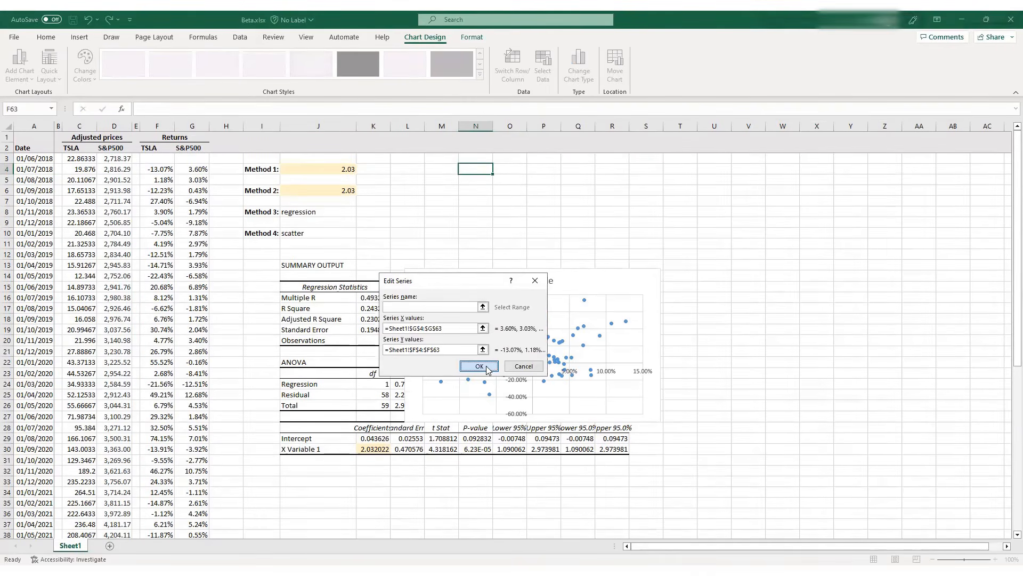
Confirm the new series and chart data source, and move the scatter chart up so it clears the regression coefficients table
click(486, 367)
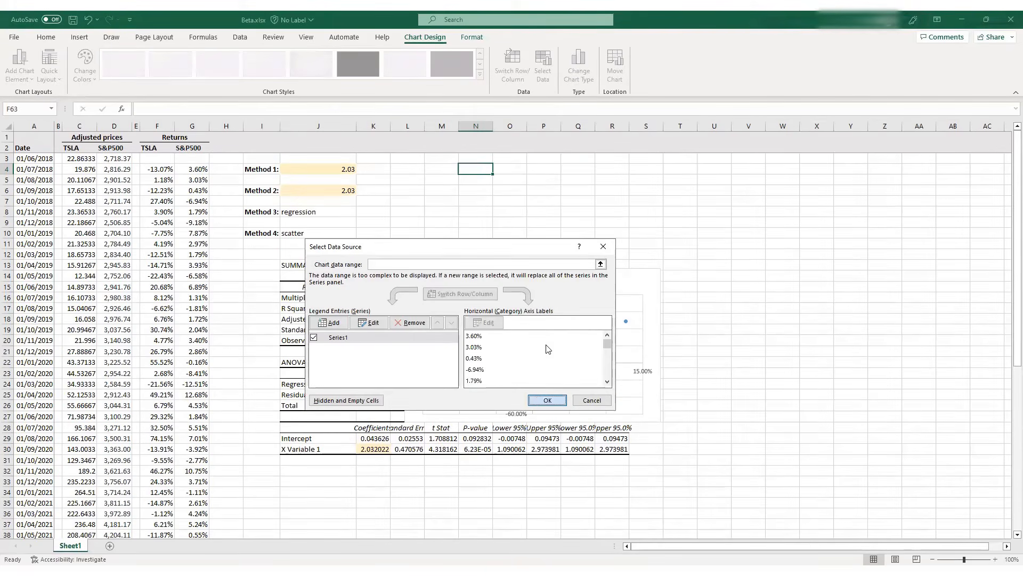
click(545, 400)
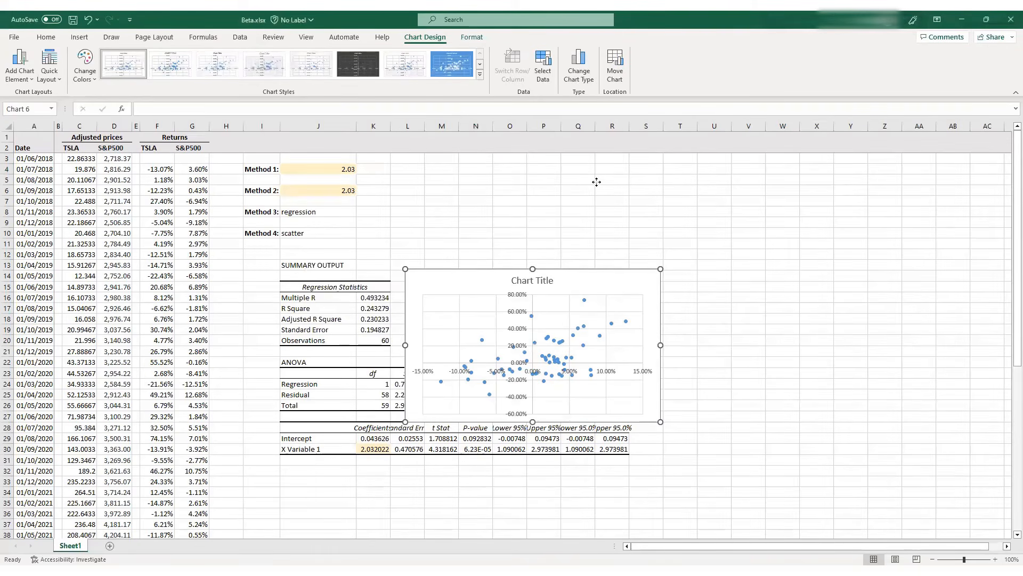
drag(596, 182, 597, 181)
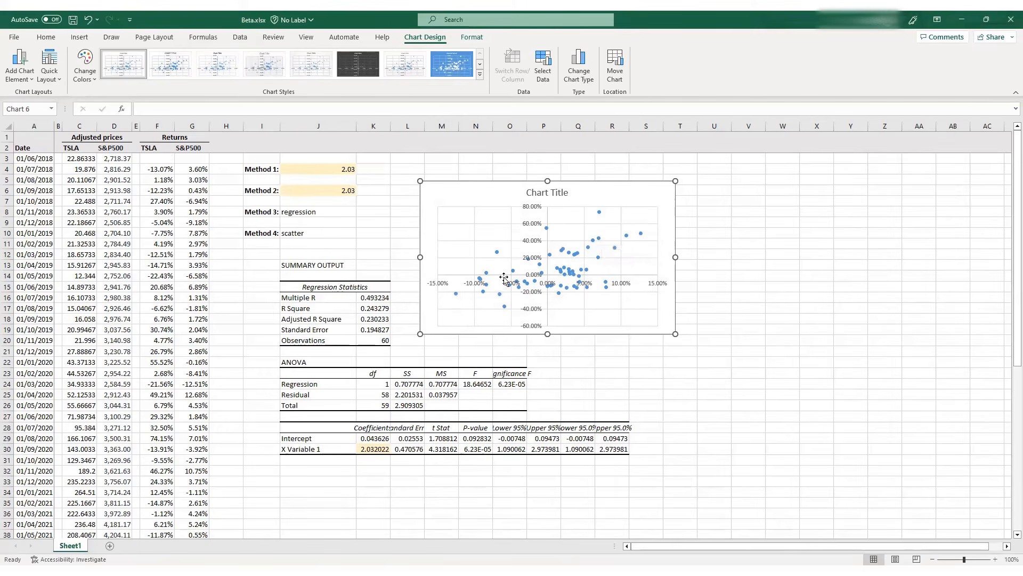
Add a linear trendline to the scatter chart of TSLA against S&P500 returns
mouse_move(499, 300)
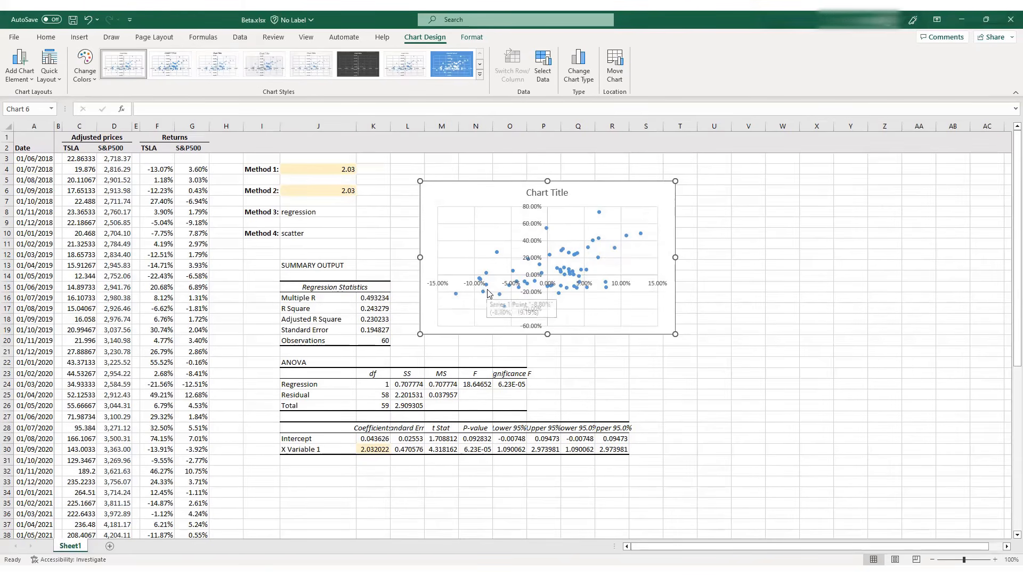
click(28, 80)
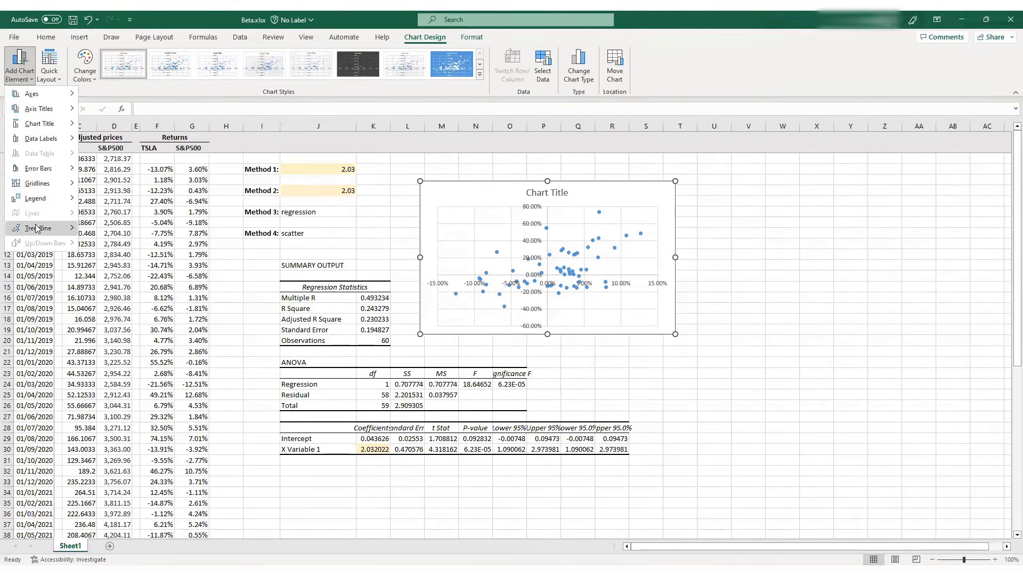
mouse_move(36, 228)
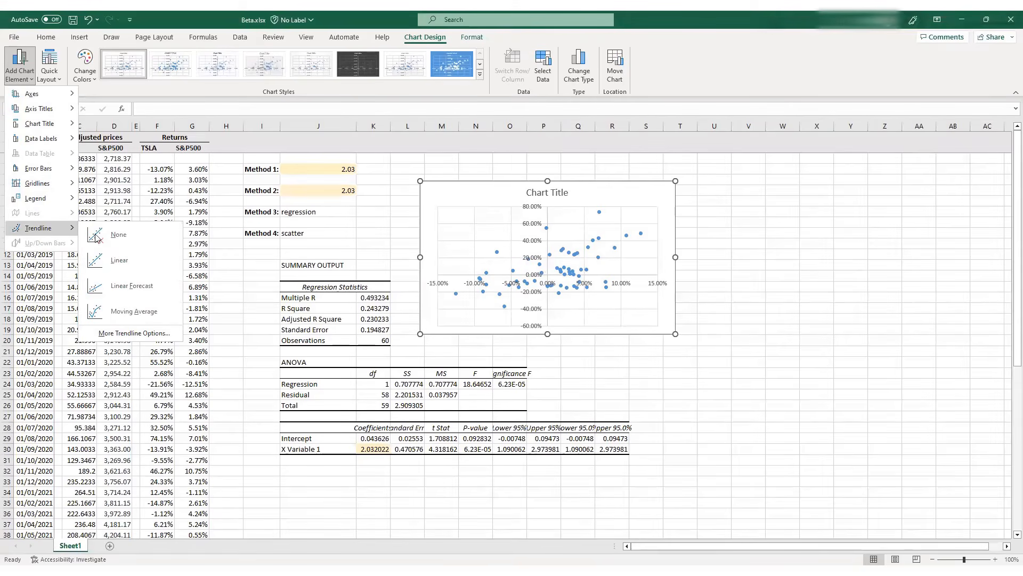
click(114, 258)
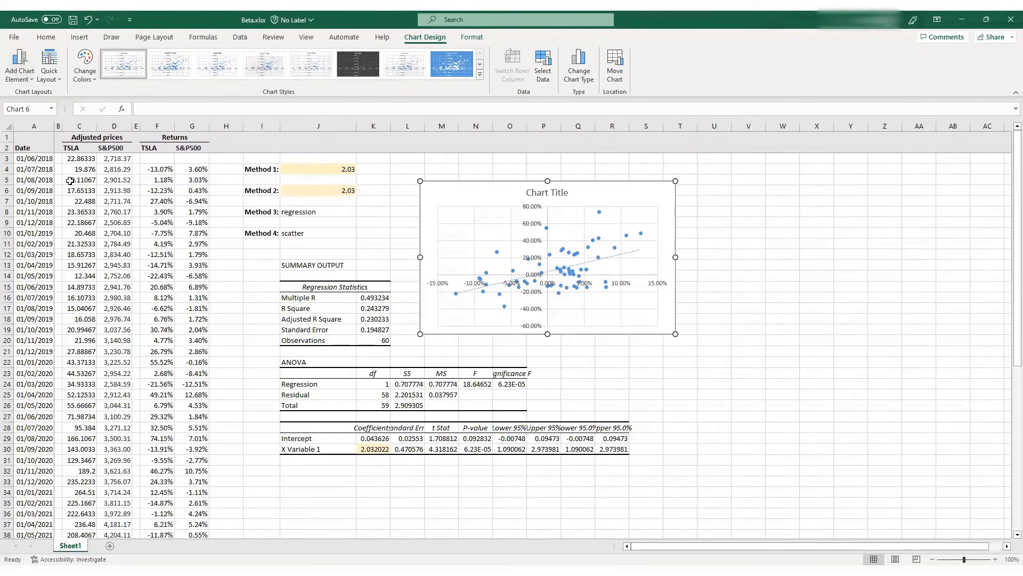
Display the trendline's equation on the chart and place its label in the chart's upper-left corner, beside the chart title
click(16, 84)
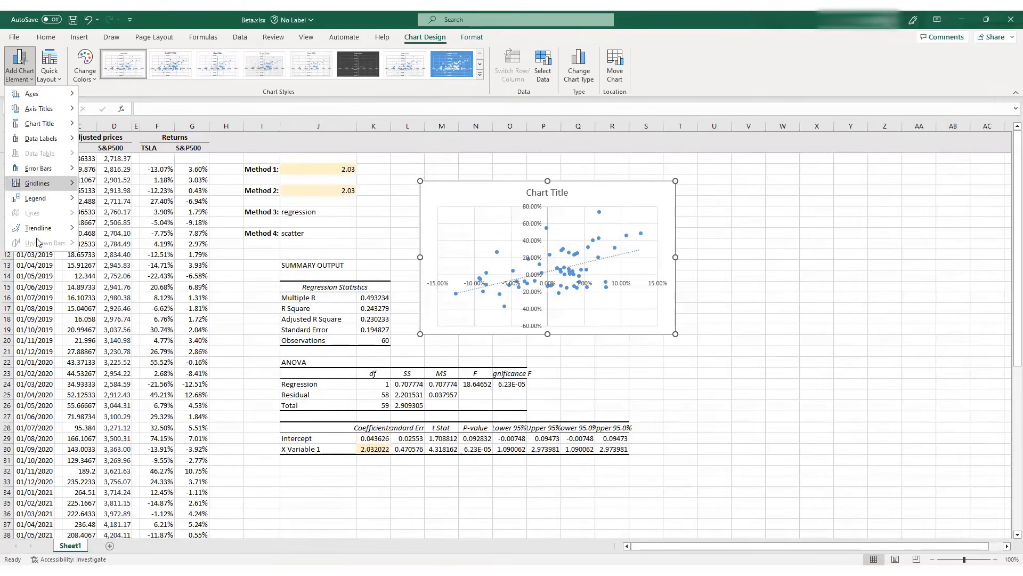
mouse_move(46, 229)
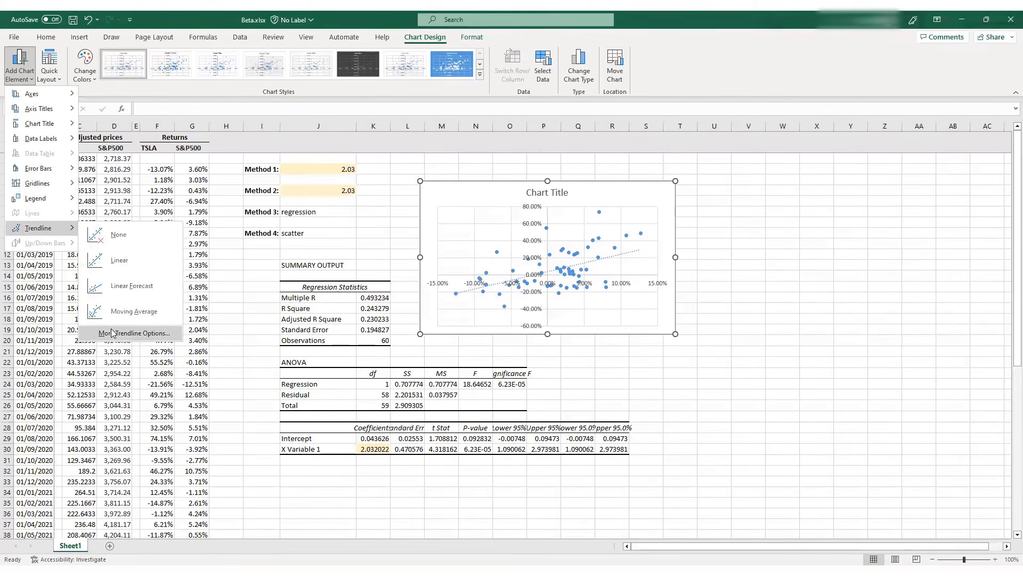
click(112, 334)
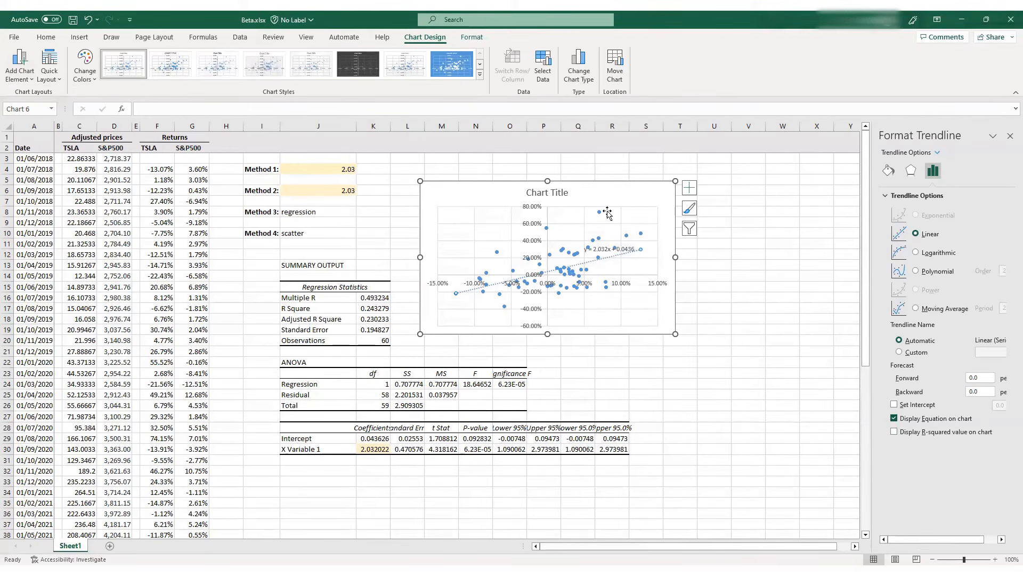
drag(604, 249, 458, 198)
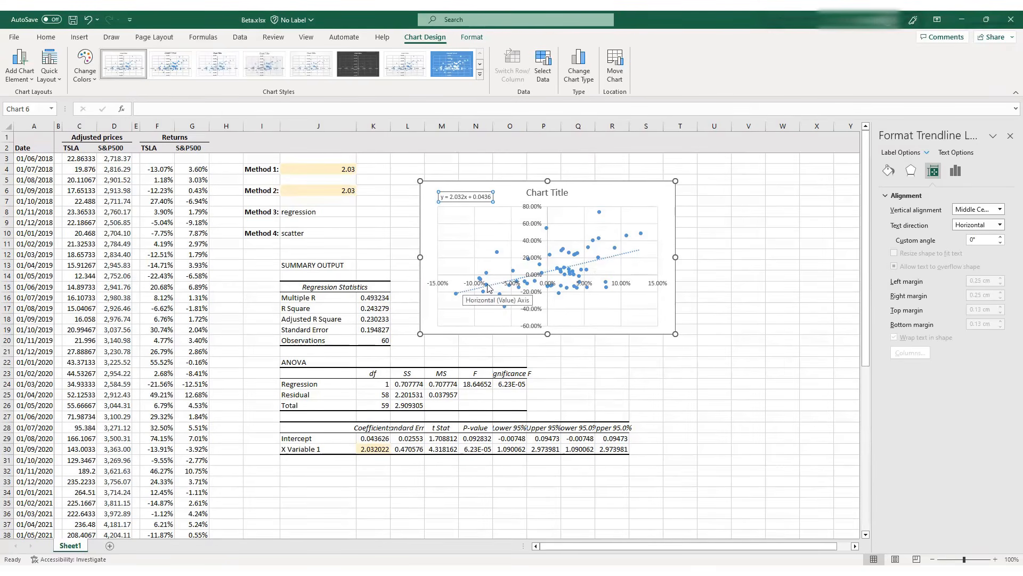
click(1009, 137)
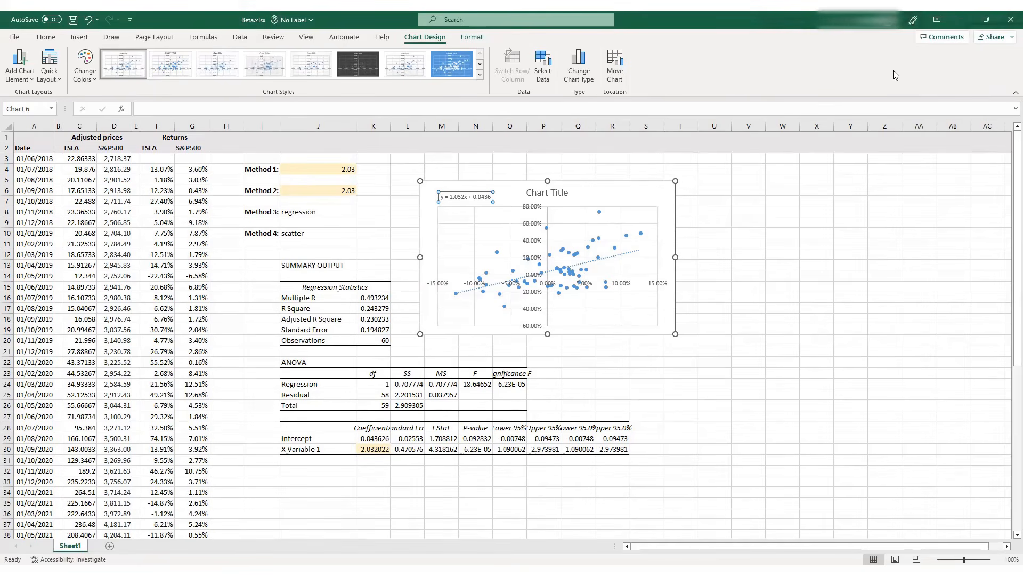
key(Escape)
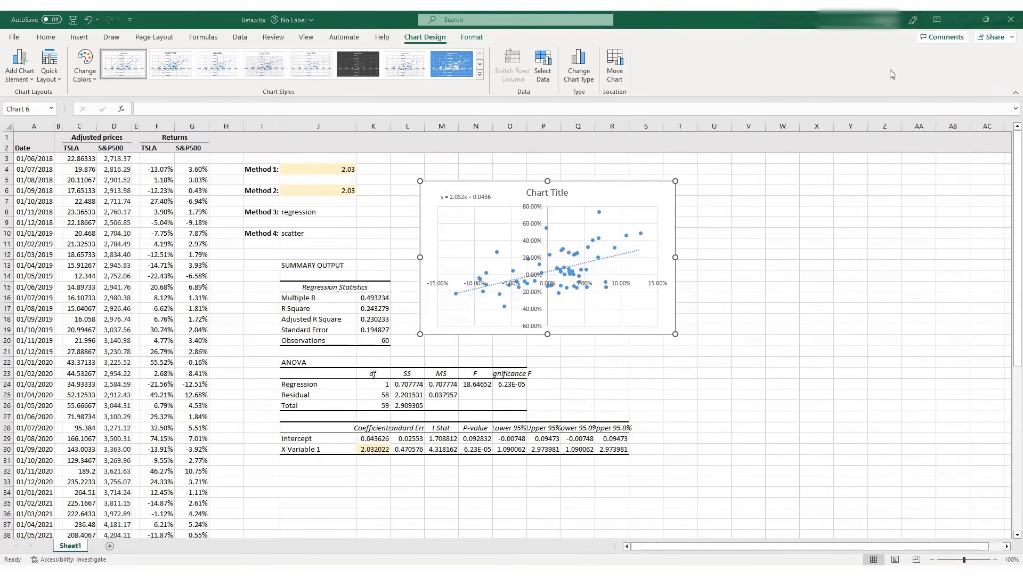